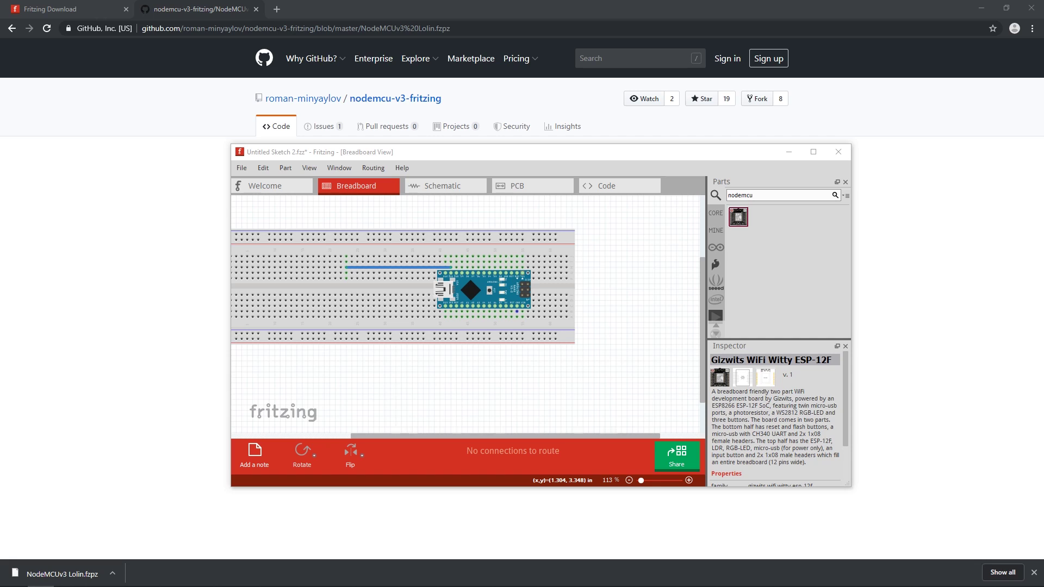
Import the NodeMCU V3.0 .fzpz part into My Parts and delete the Arduino Nano from the breadboard
left_click_drag(574, 357, 558, 318)
mouse_move(748, 219)
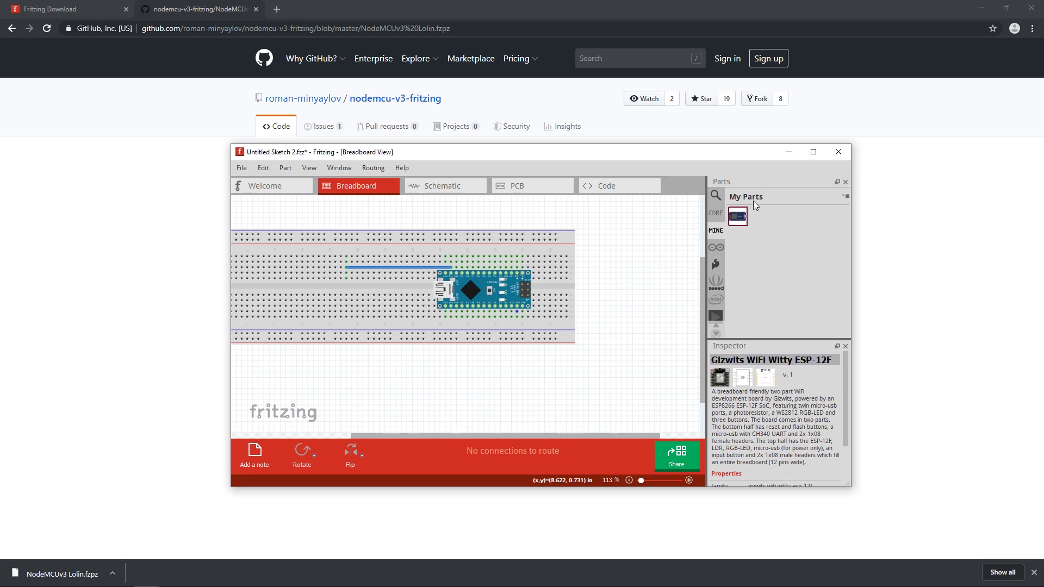
left_click(488, 290)
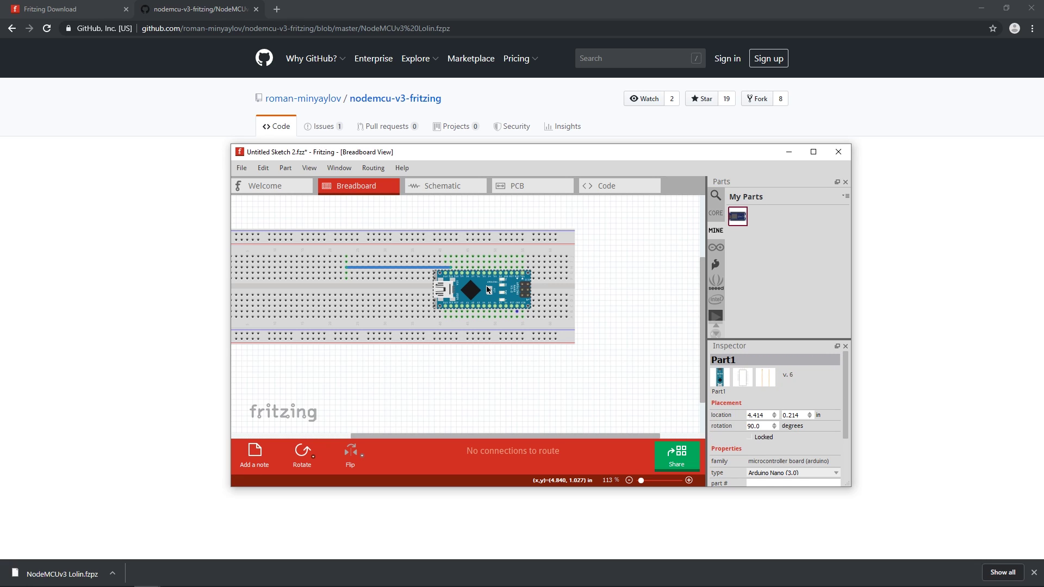
key("Delete")
Place the NodeMCU V3.0 part on the breadboard, wired to the button, resistors and LED
left_click_drag(737, 216, 463, 276)
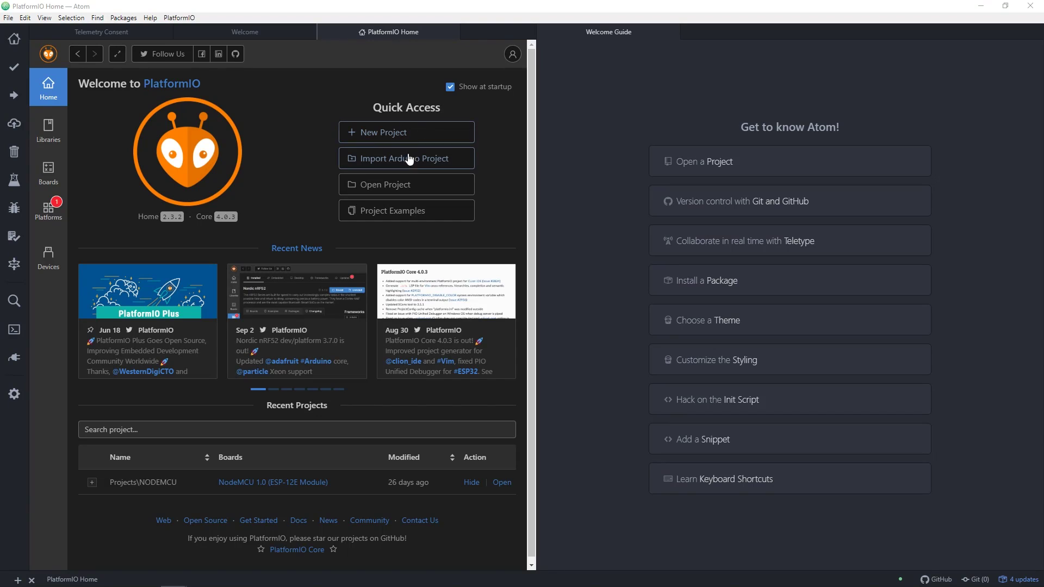
Start a new PlatformIO project from PlatformIO Home
left_click(411, 135)
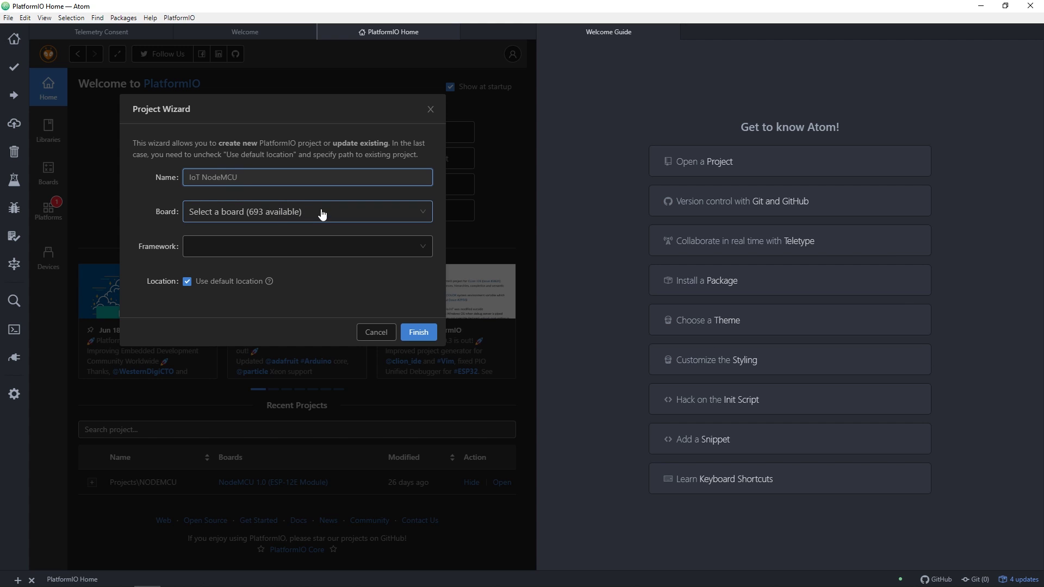
Create the IoT NodeMCU project with board NodeMCU 1.0 (ESP-12E Module)
left_click(270, 213)
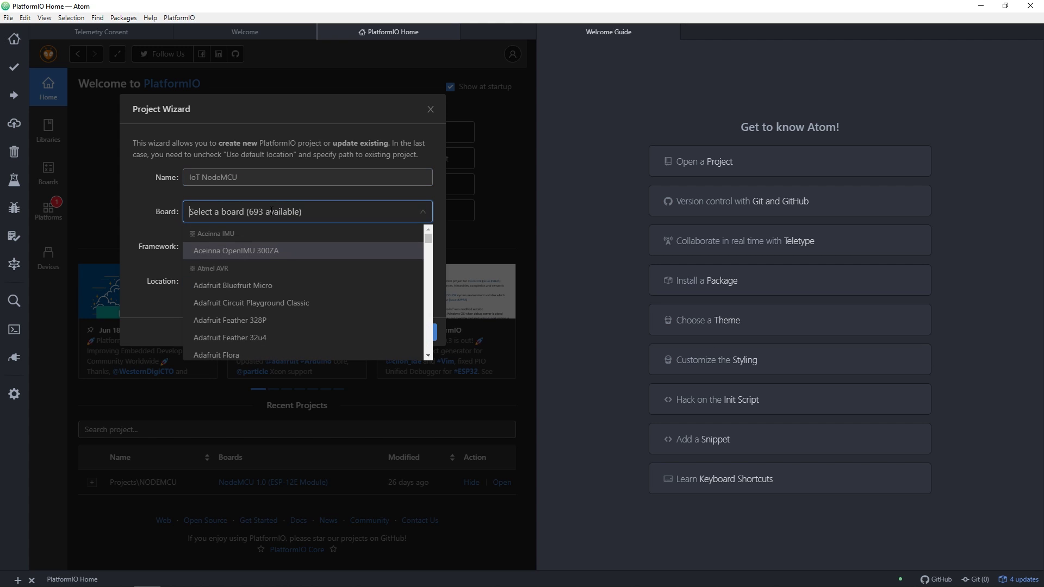
type("nodemcu")
left_click(289, 302)
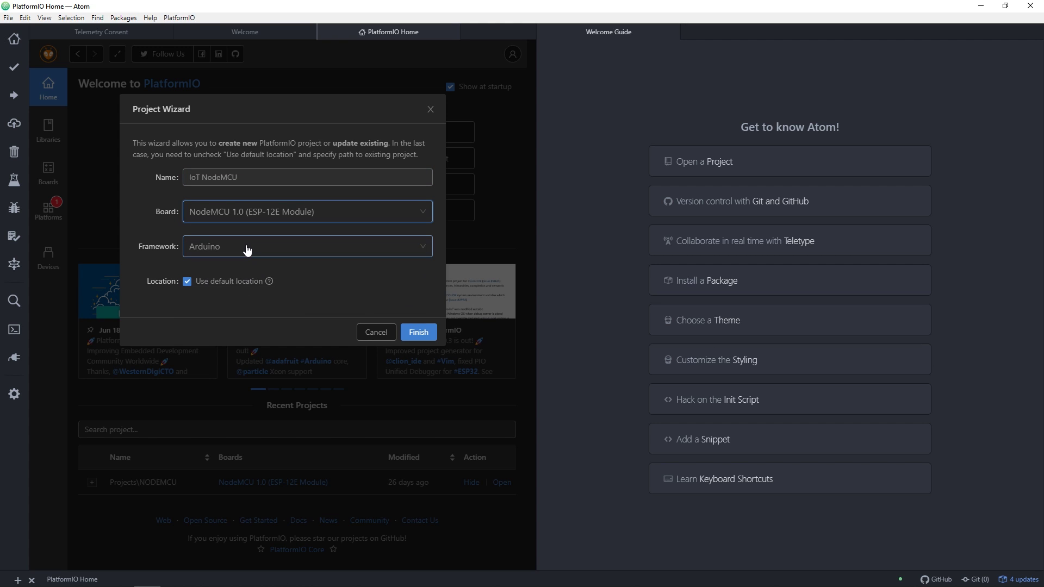
left_click(418, 332)
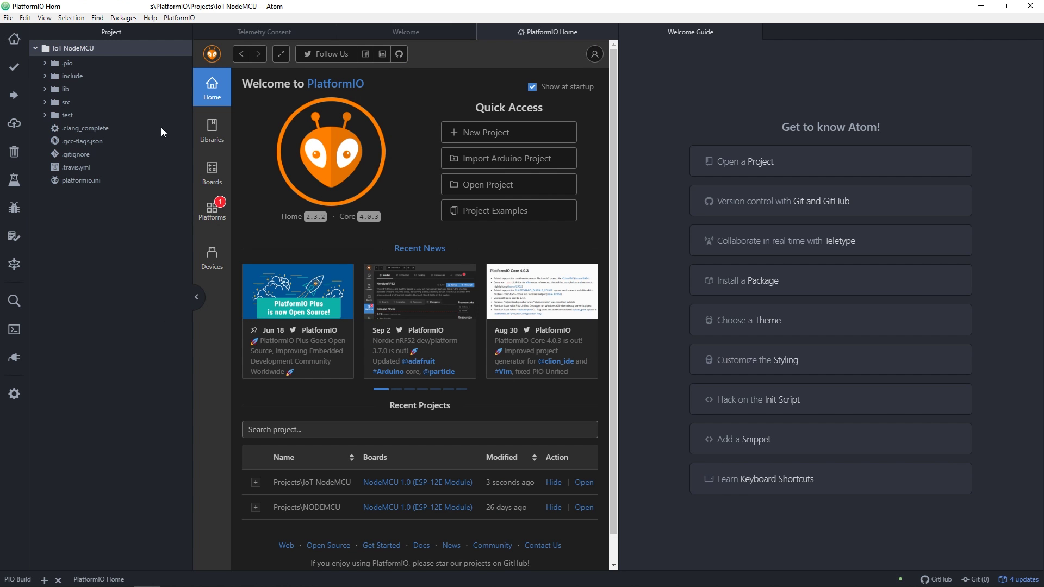
Open src/main.cpp for editing and close the Welcome Guide
left_click(81, 179)
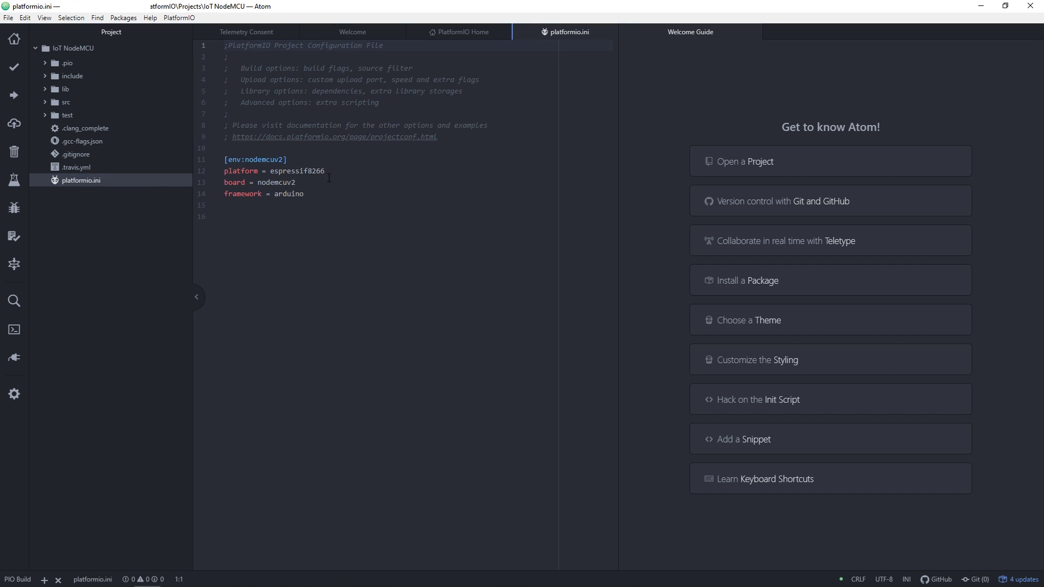
left_click(82, 102)
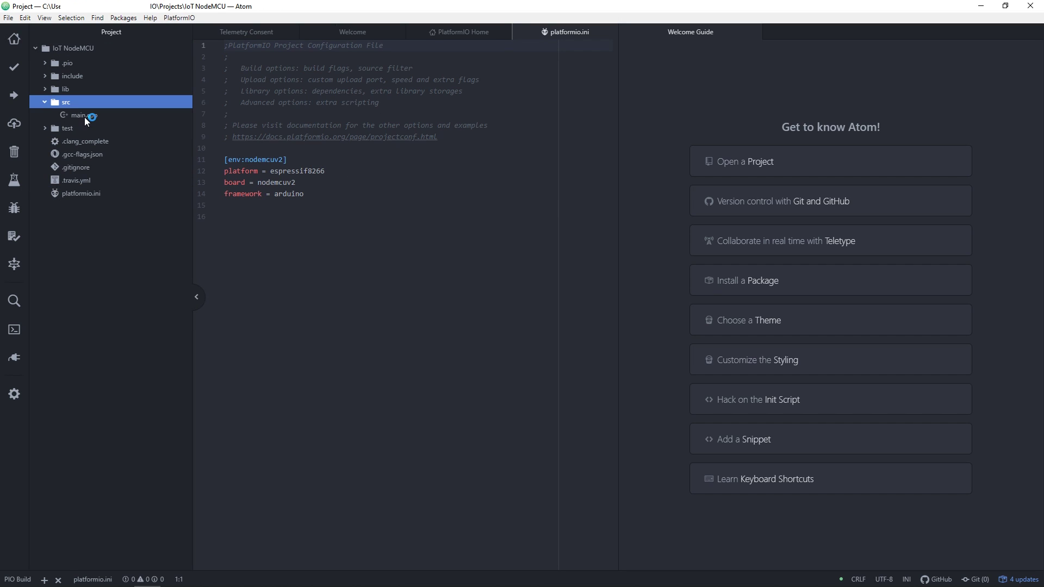
left_click(84, 116)
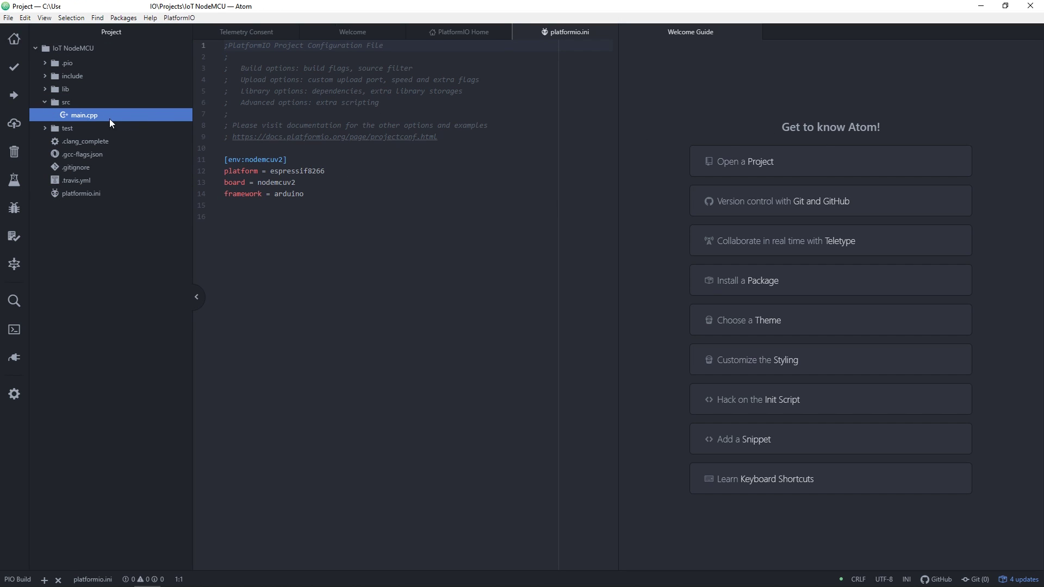
double_click(106, 118)
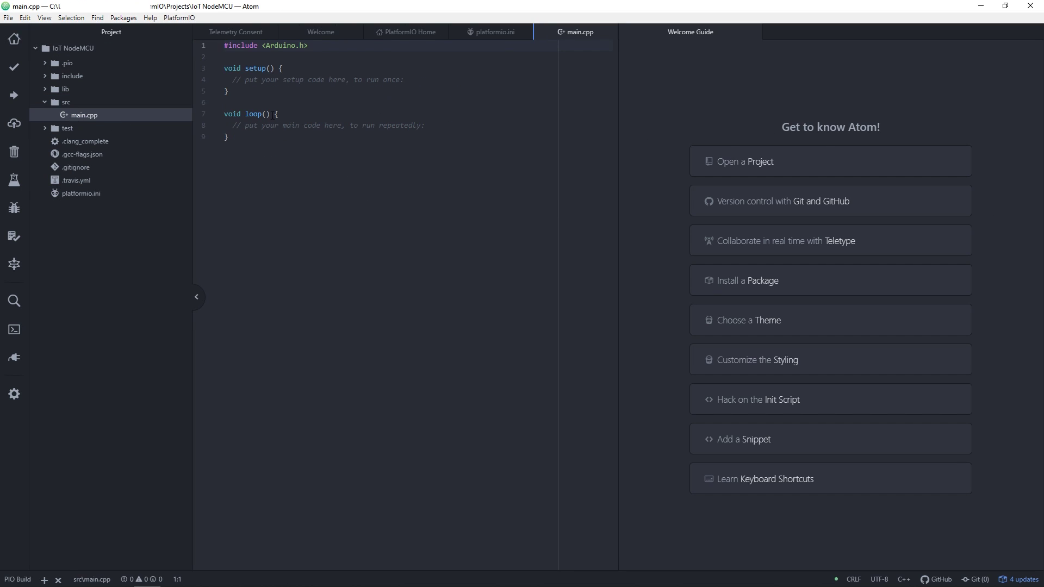
middle_click(654, 31)
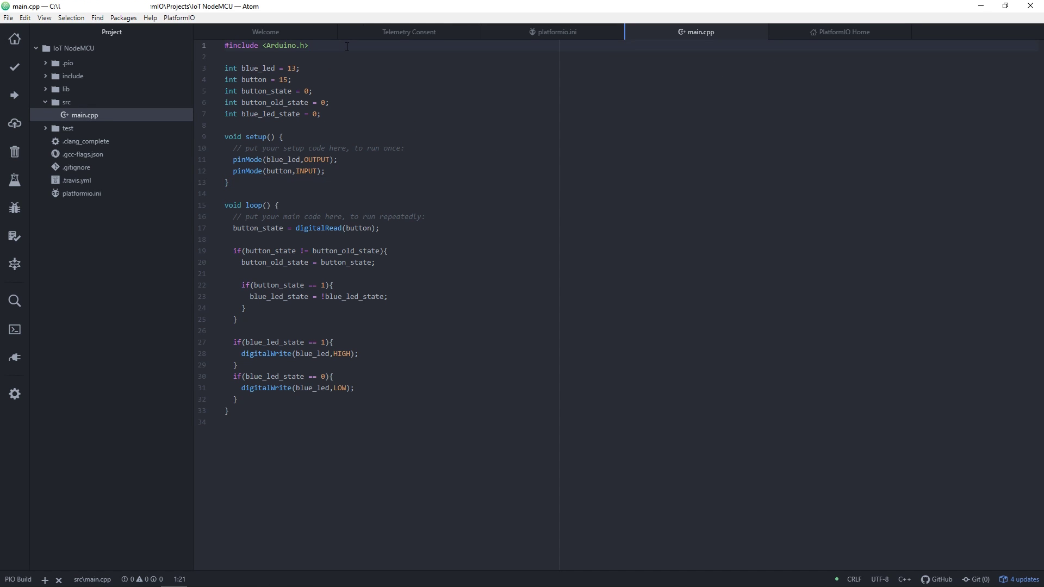
Add #include lines for OneWire, DallasTemperature and ESP8266WiFi below the Arduino include
key("Return")
type("#include")
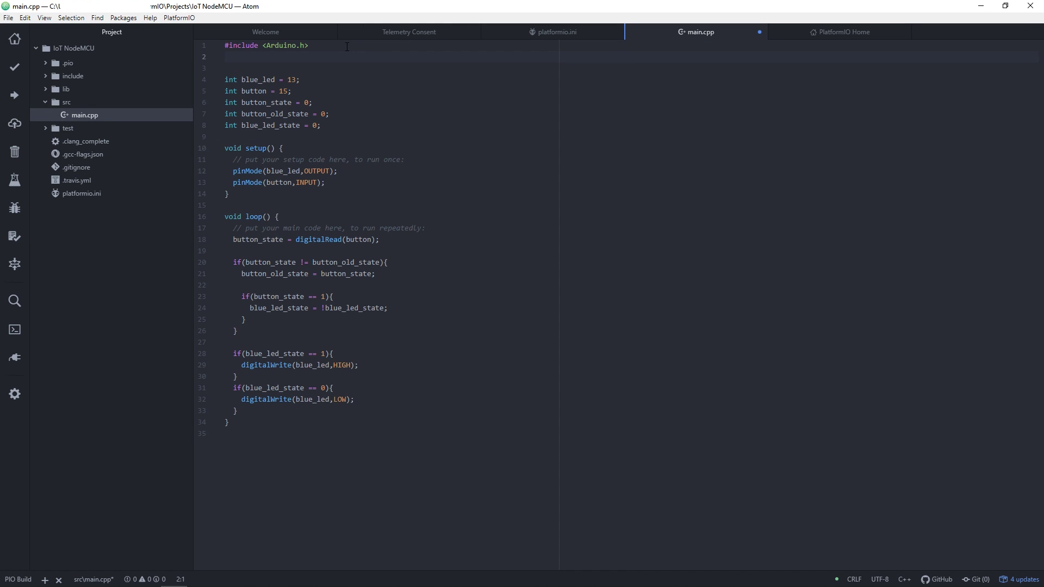
type(" <OneWire.h>")
key("Return")
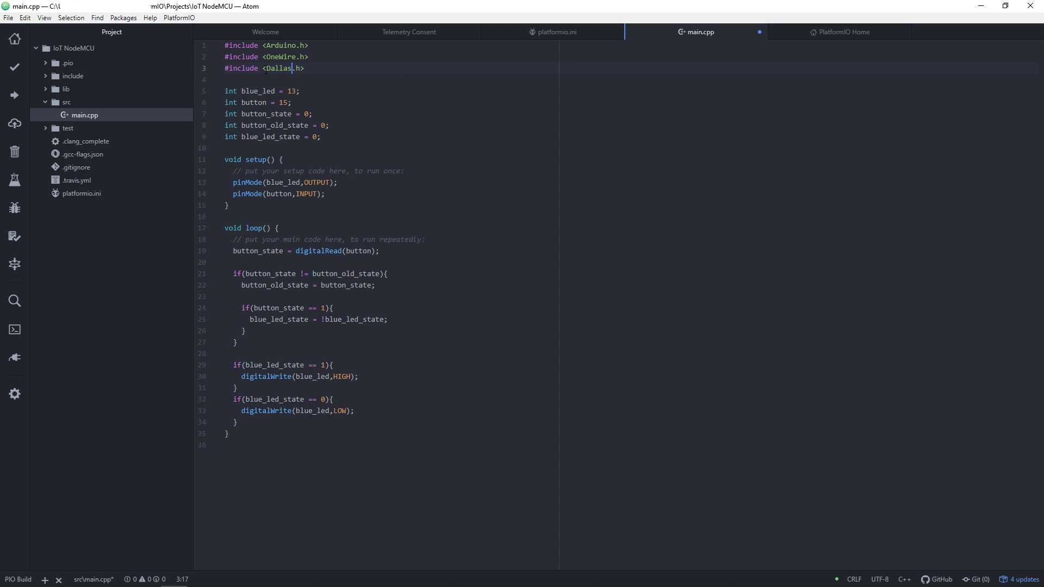
key("Return")
type("#include <ESP8266WiFi.h>")
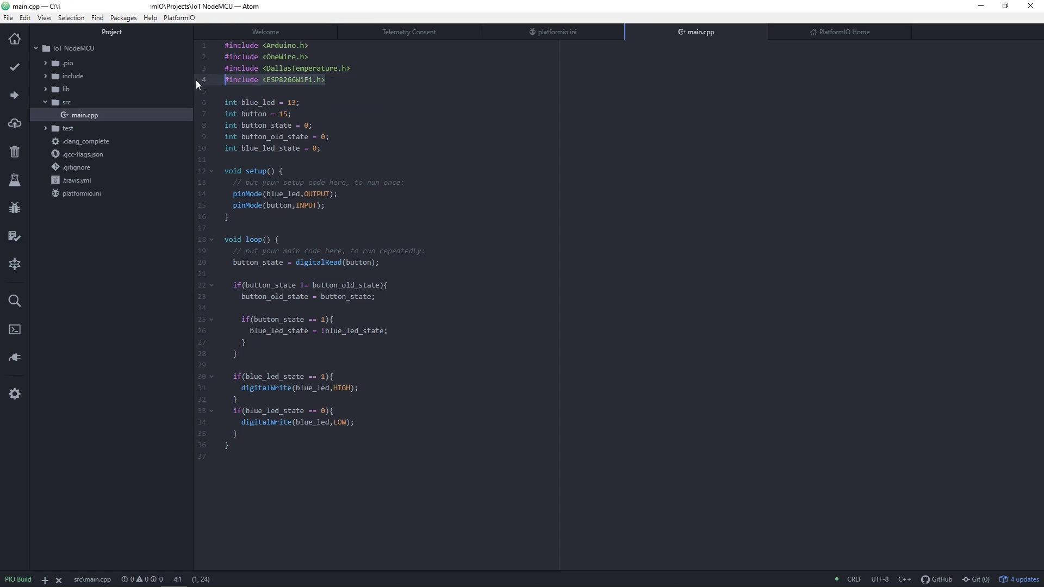
key("ctrl+shift+d")
left_click_drag(313, 91, 279, 91)
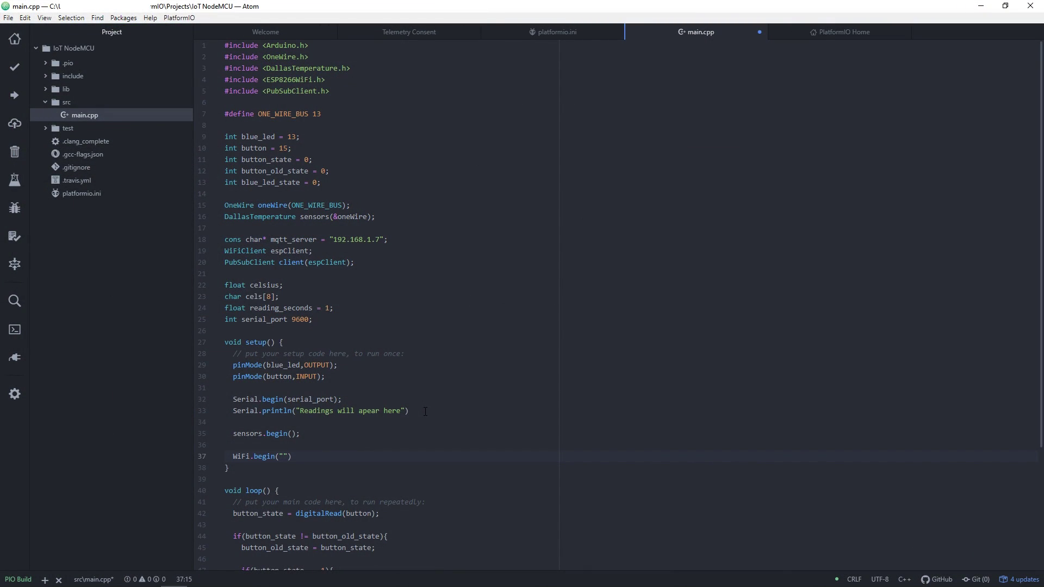
End the mqtt_server line with a semicolon and start a new line below it
type("SS")
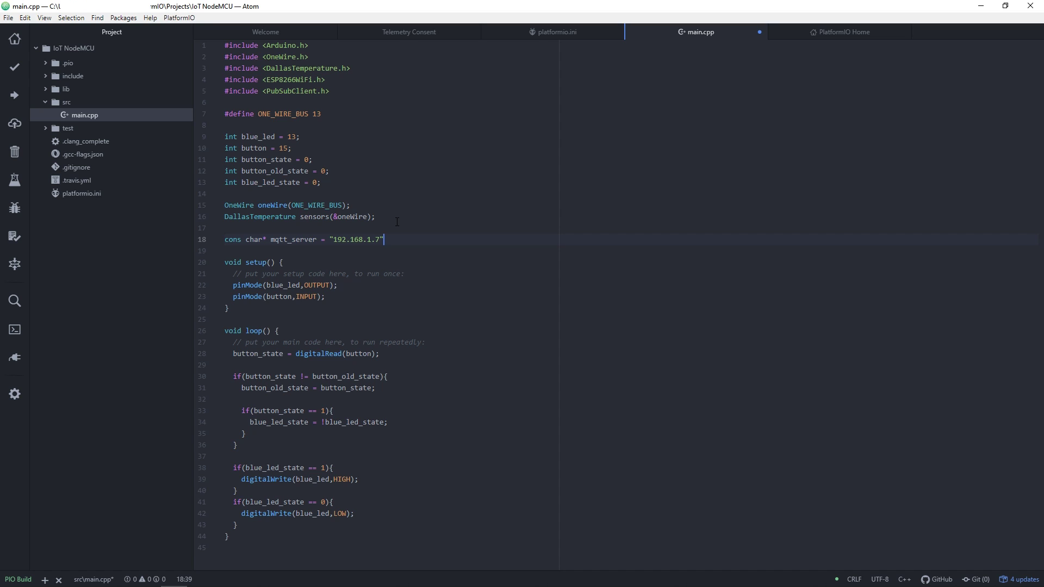
type(";")
key("Return")
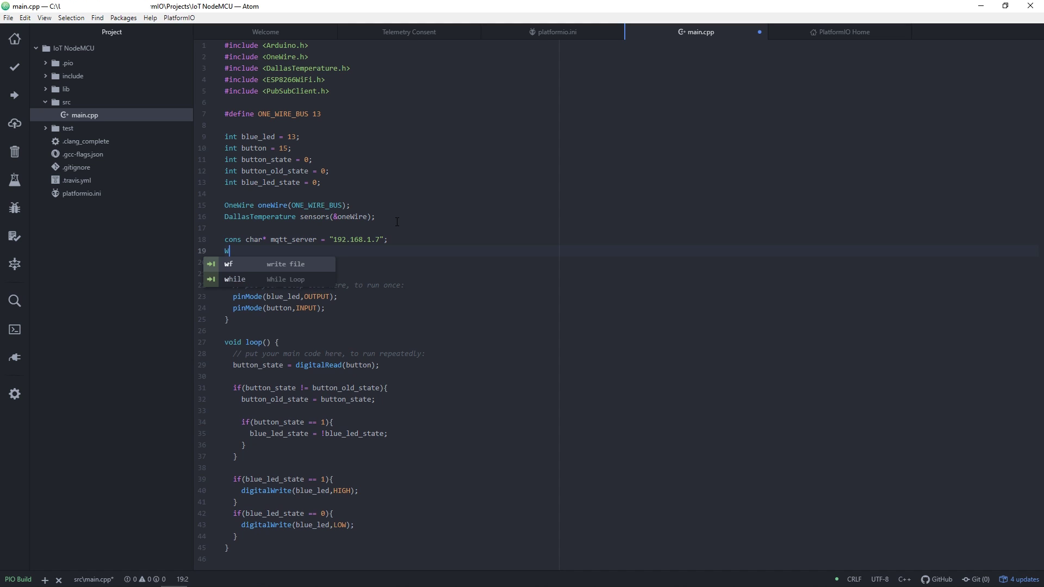
Type WiFi to begin the declaration on line 19 of main.cpp
type("WiFi")
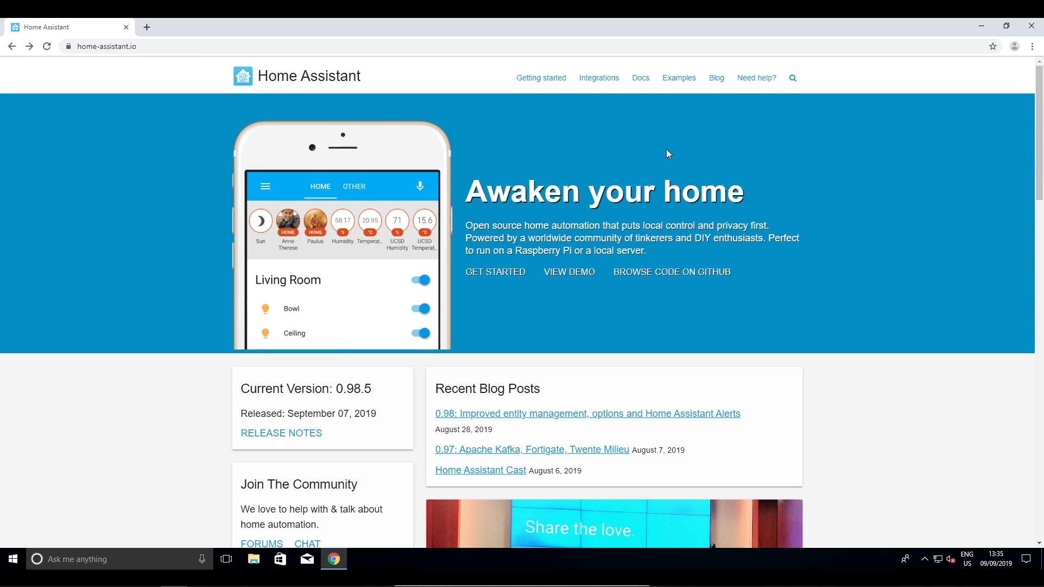
scroll(666, 149, "down", 15)
scroll(828, 181, "up", 20)
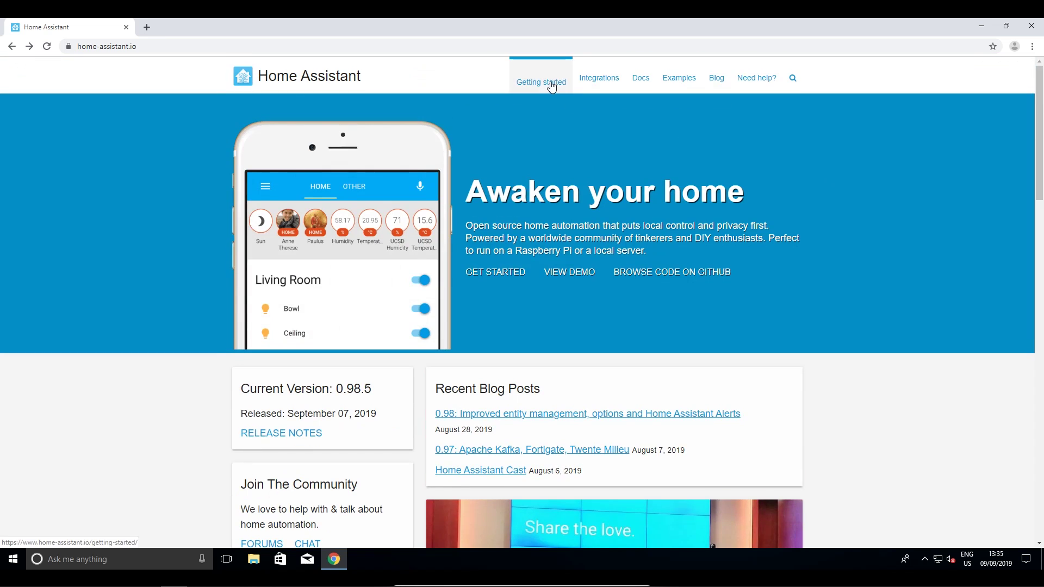
Open Home Assistant's Windows installation guide via Getting started and the installation docs
left_click(547, 82)
left_click(389, 273)
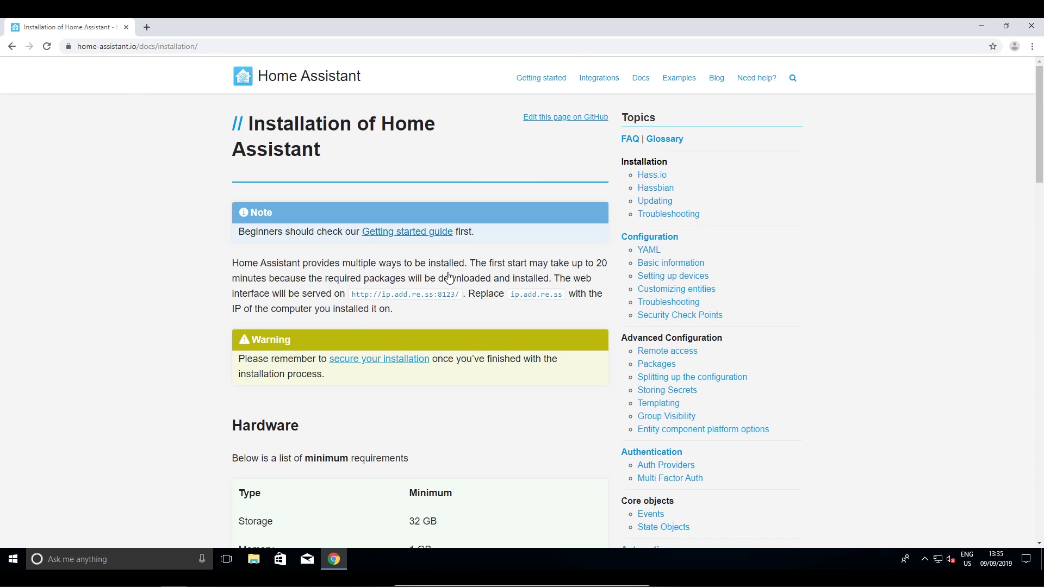
scroll(429, 250, "down", 20)
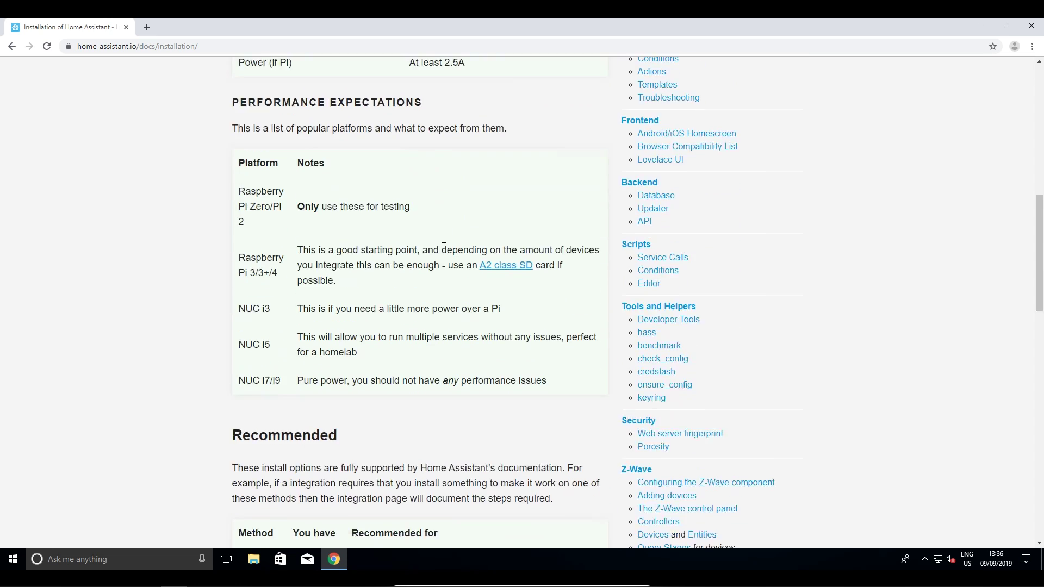
scroll(444, 250, "down", 5)
left_click(432, 325)
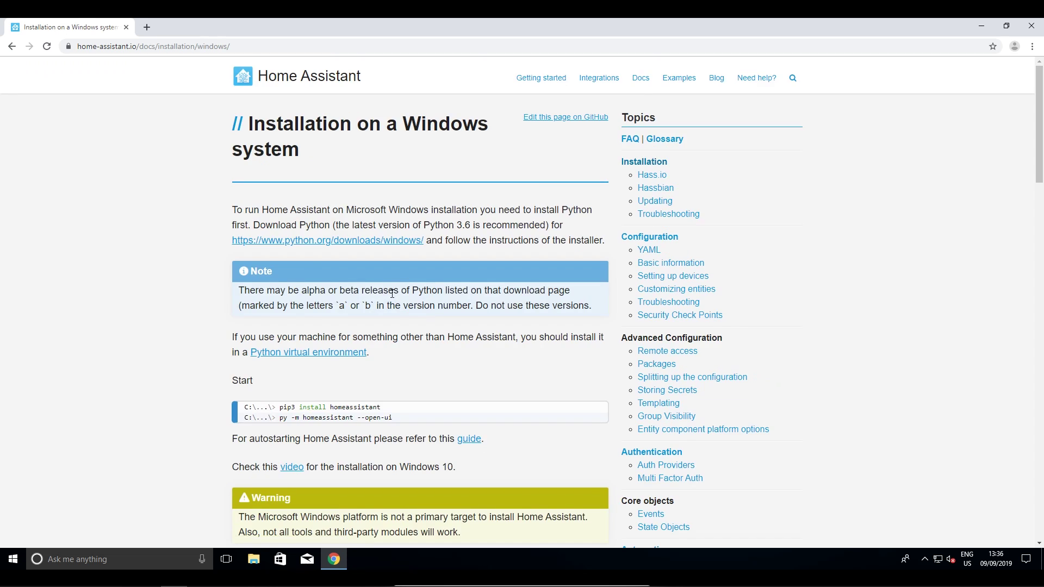
scroll(424, 304, "down", 3)
scroll(429, 307, "down", 2)
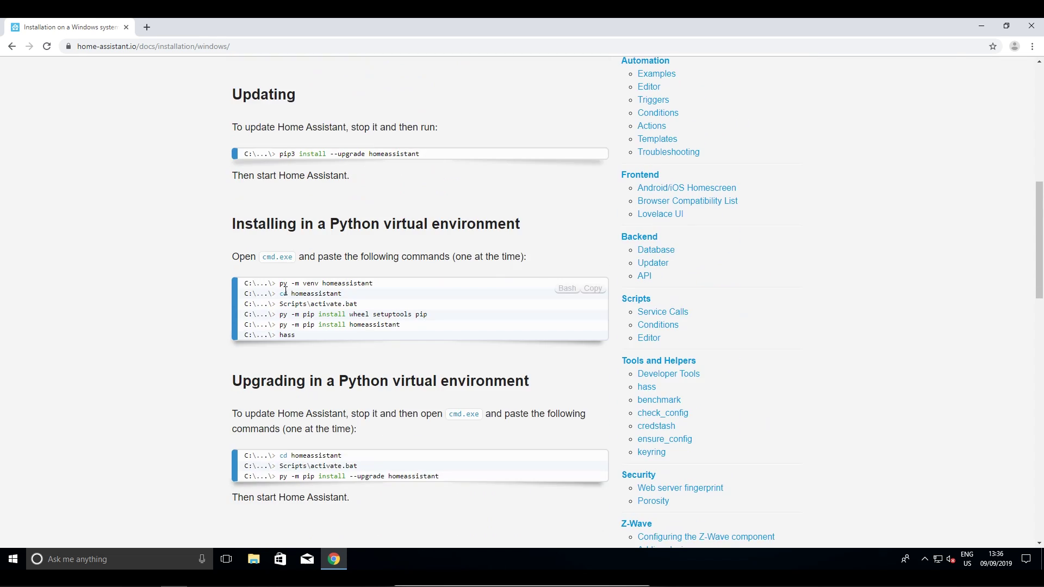
scroll(277, 291, "down", 1)
key("Home")
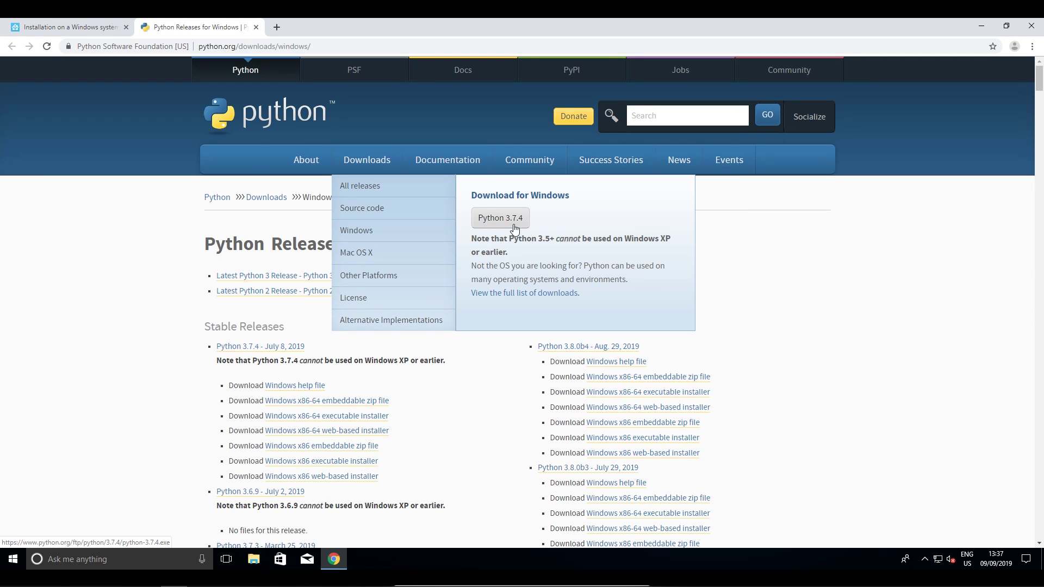
Download and install Python 3.7.4 64-bit with default settings, then close the setup
left_click(372, 419)
left_click(64, 536)
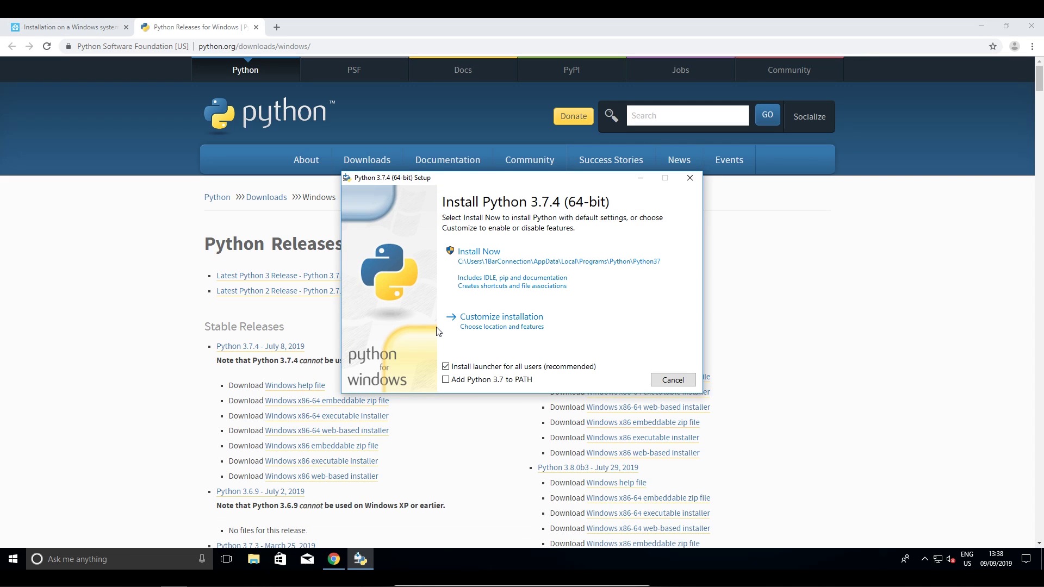
left_click(494, 260)
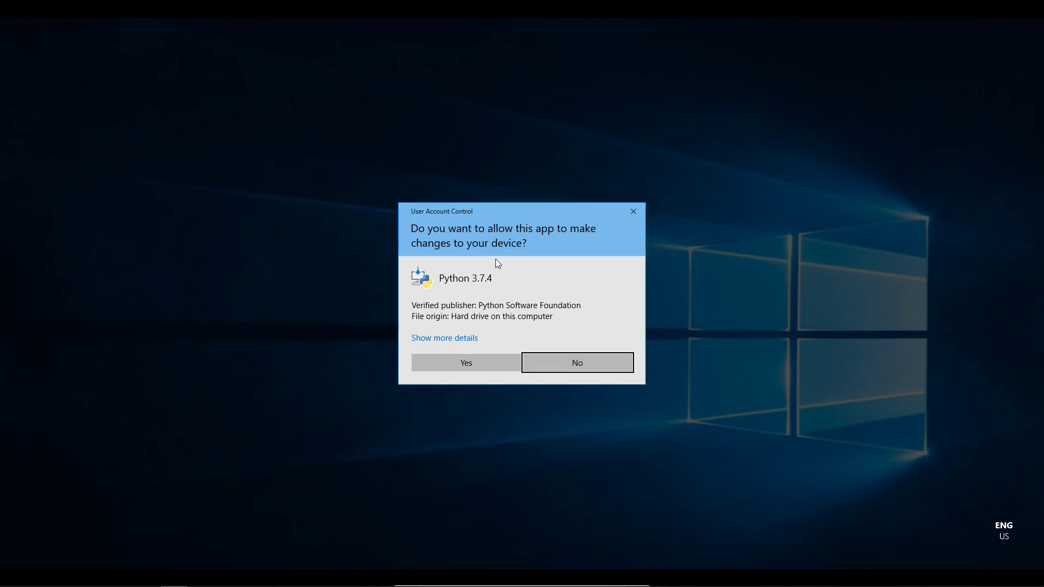
left_click(582, 364)
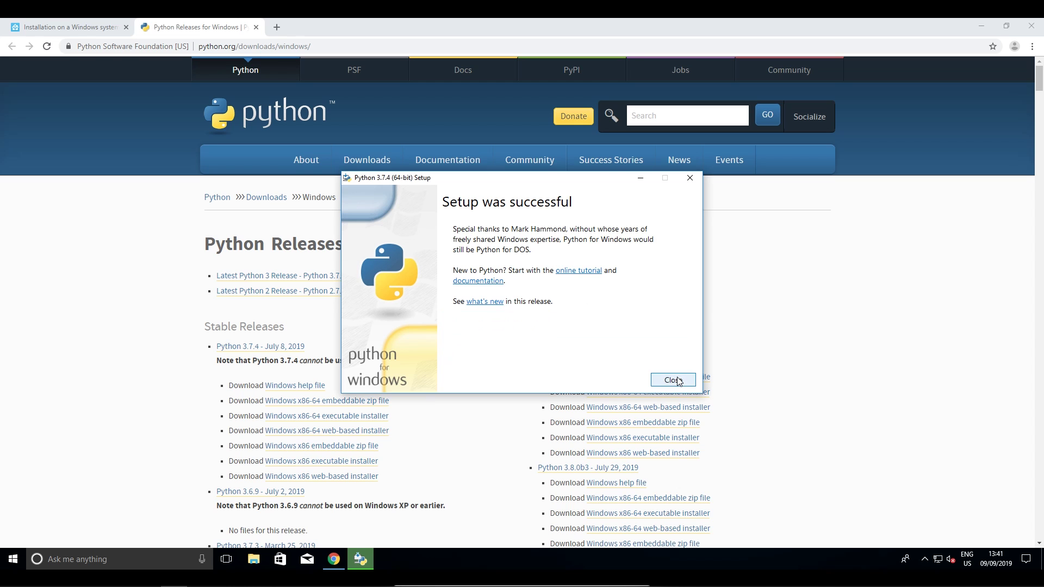
left_click(670, 379)
Return to the install guide and open Command Prompt beside it on the right
left_click(256, 27)
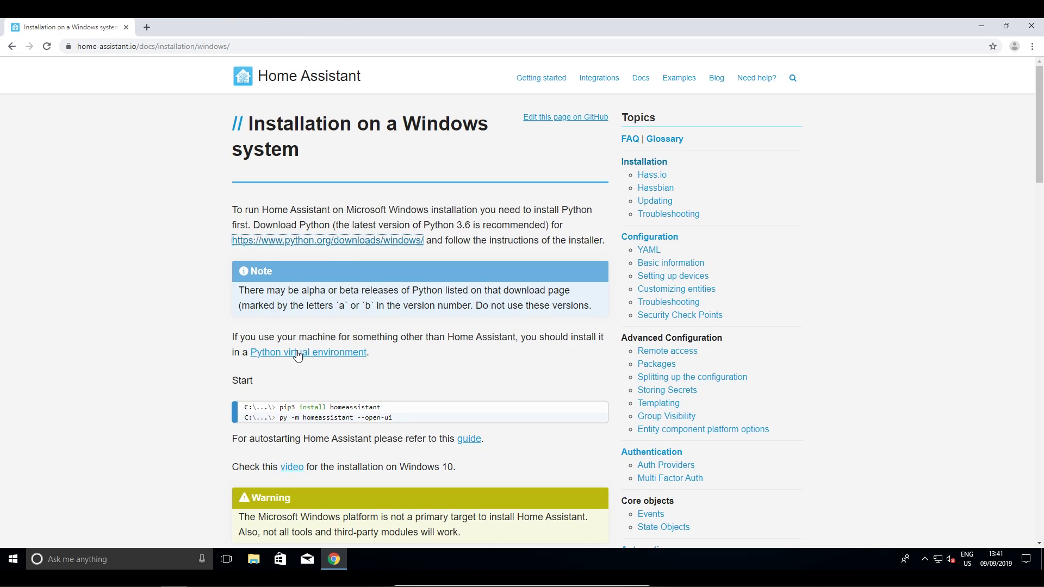
scroll(326, 337, "down", 15)
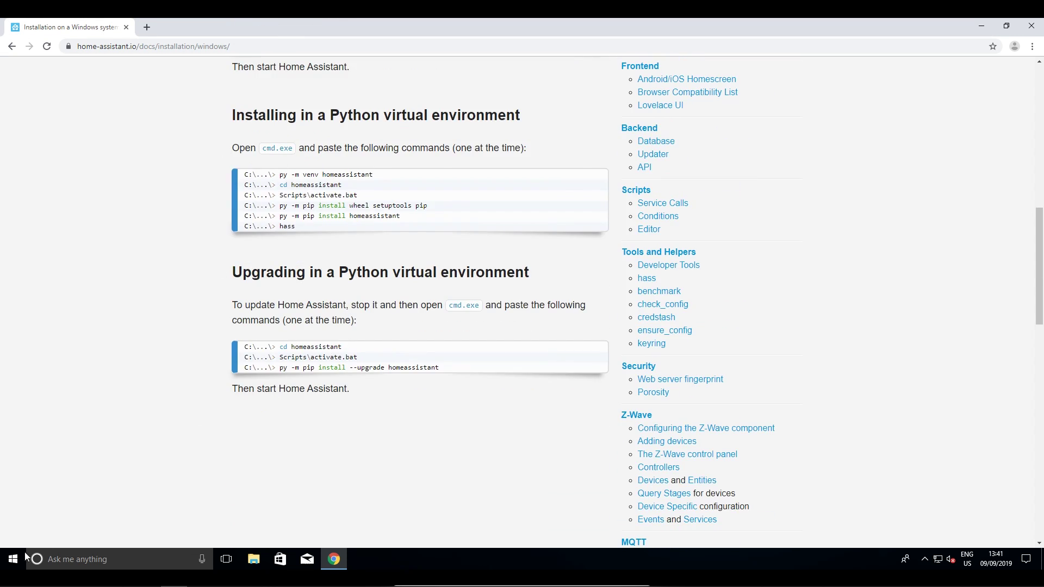
left_click(13, 559)
type("cmd")
left_click(141, 262)
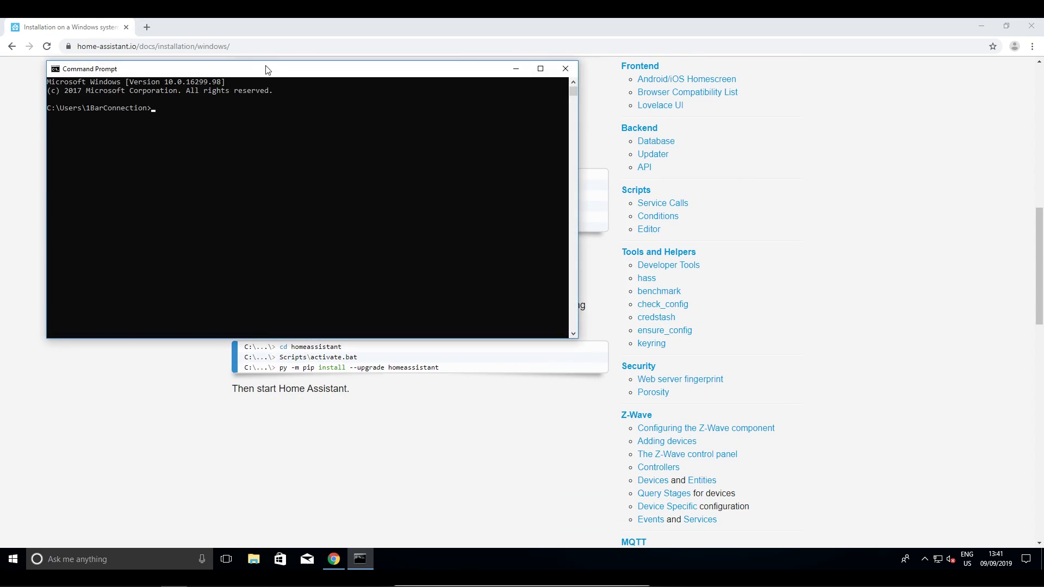
left_click_drag(275, 71, 734, 76)
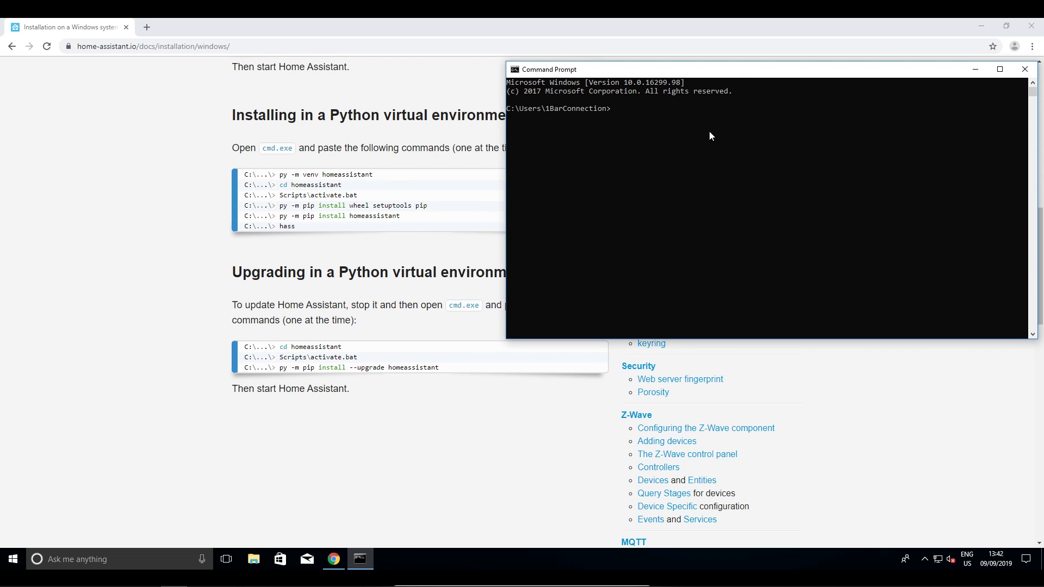
Create the homeassistant virtual environment with py -m venv, enter it and activate it
type("py -m venv homeassistant")
key("Return")
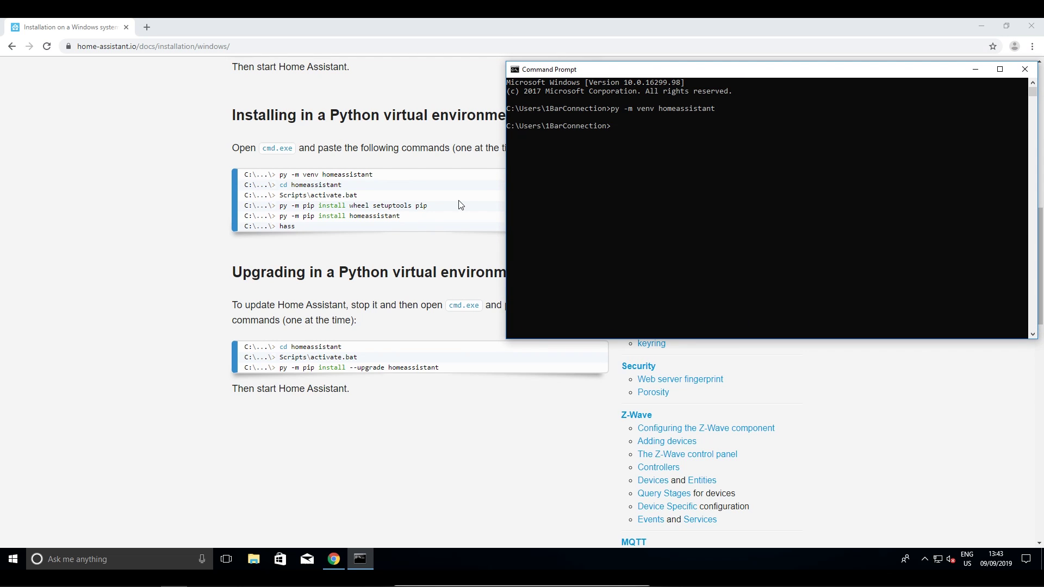
type("cd homeassistant")
key("Return")
type("Scripts\\activate.bat")
key("Return")
Pip-install wheel, setuptools, pip and homeassistant, then search for another Command Prompt
type("py -m pip install wheel setuptools pip")
key("Return")
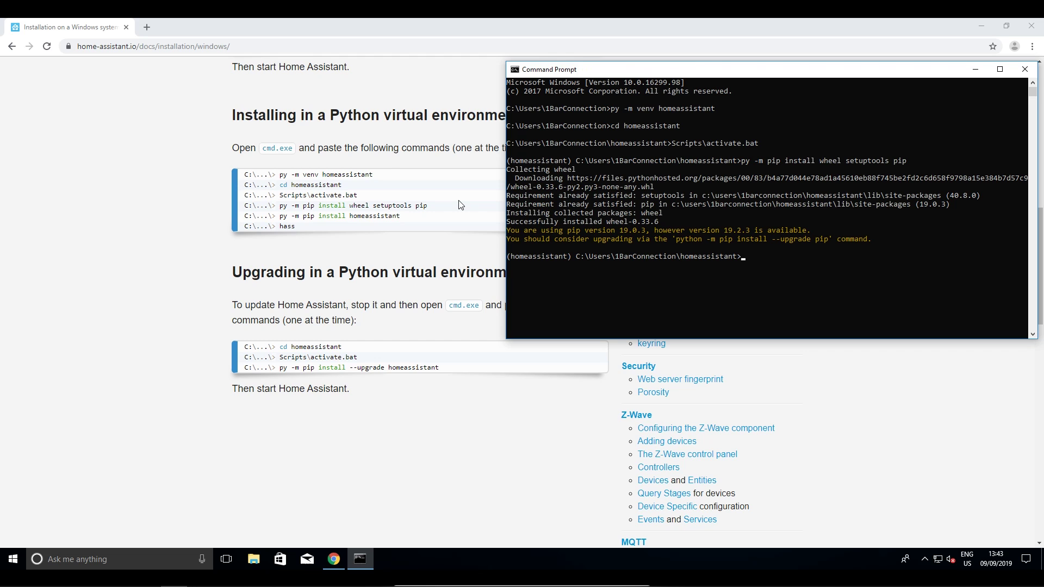
type("py -m pip install homeassistant")
key("Return")
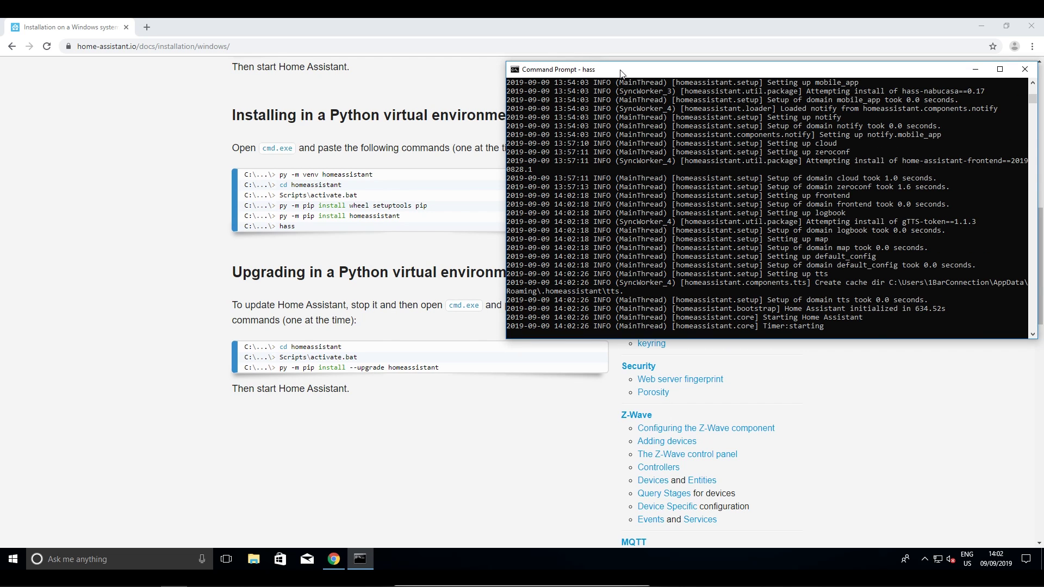
left_click(193, 552)
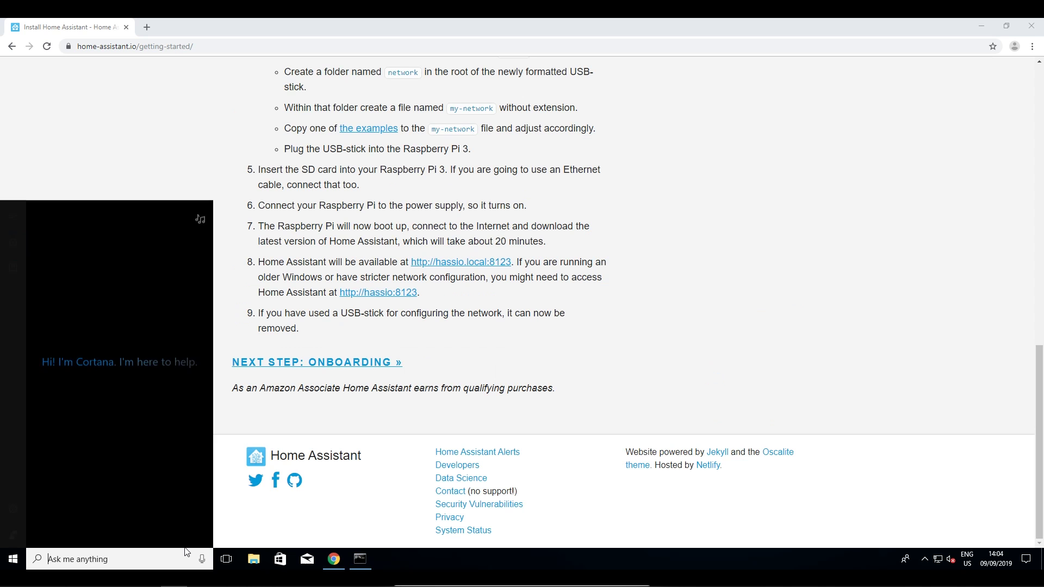
type("cmd")
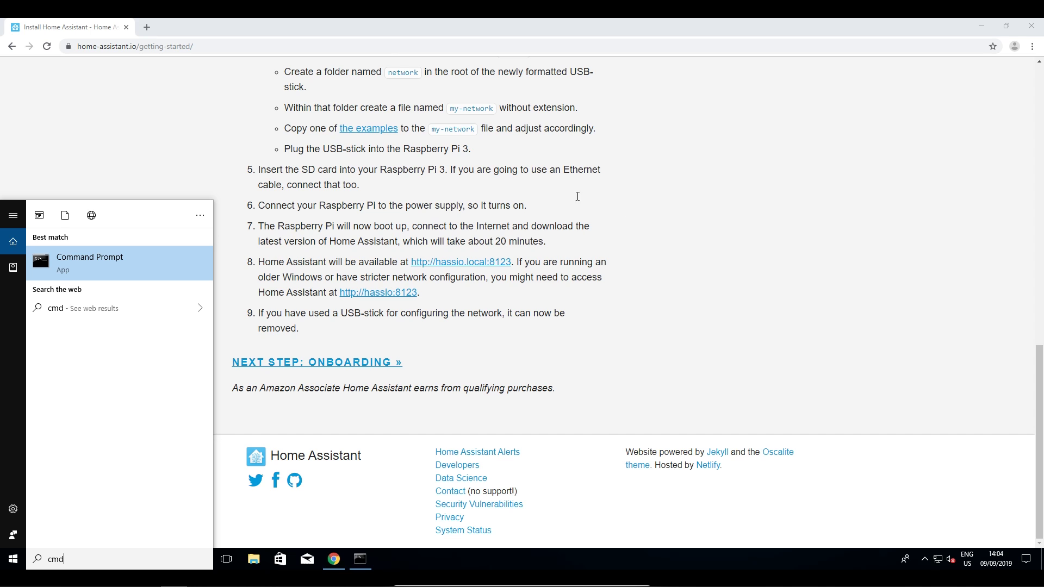
Run ipconfig in a second console on the right and copy the IPv4 address 10.0.2.15
key("Return")
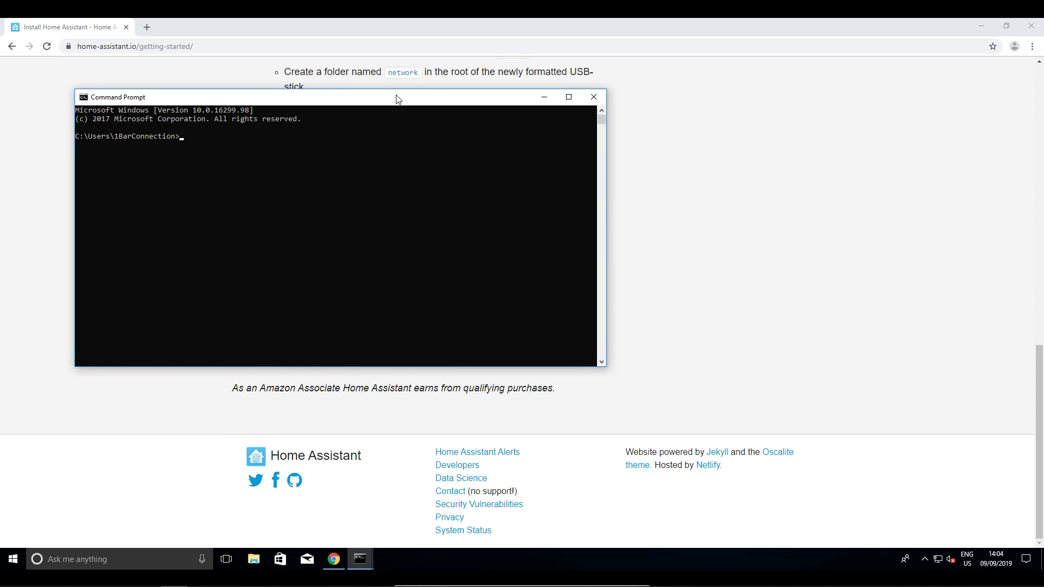
left_click_drag(398, 99, 840, 99)
type("ipconfig")
key("Return")
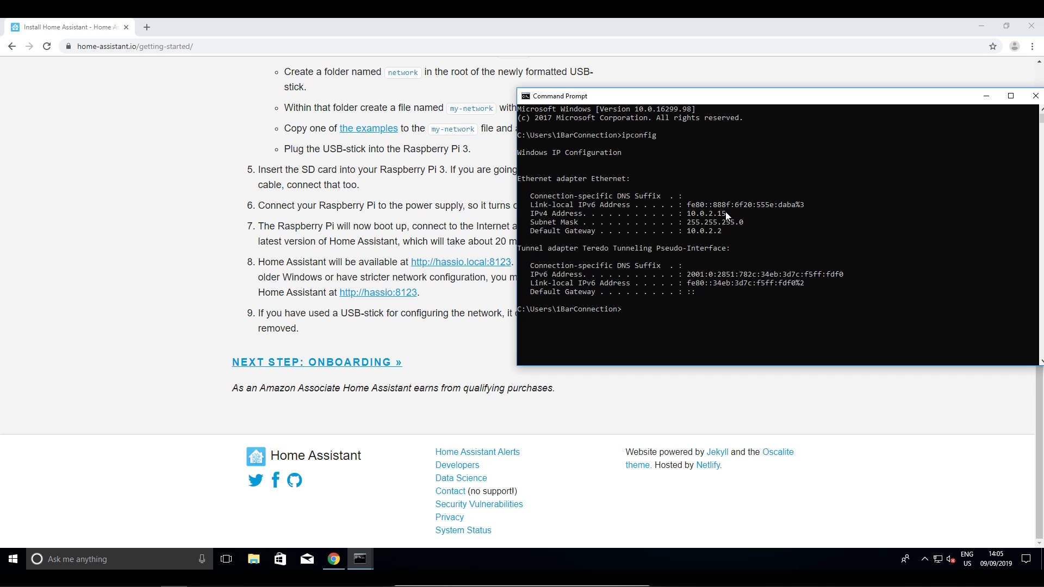
left_click_drag(725, 211, 688, 213)
right_click(703, 213)
Mark port 8123 in the guide's link and bring the ipconfig console back to front
left_click_drag(418, 292, 395, 295)
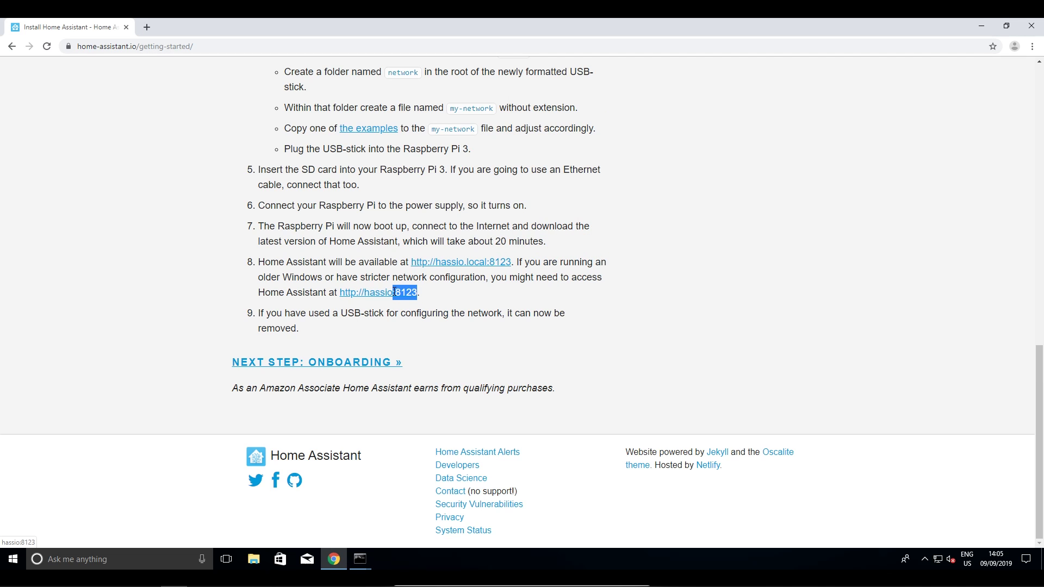
mouse_move(360, 558)
mouse_move(422, 521)
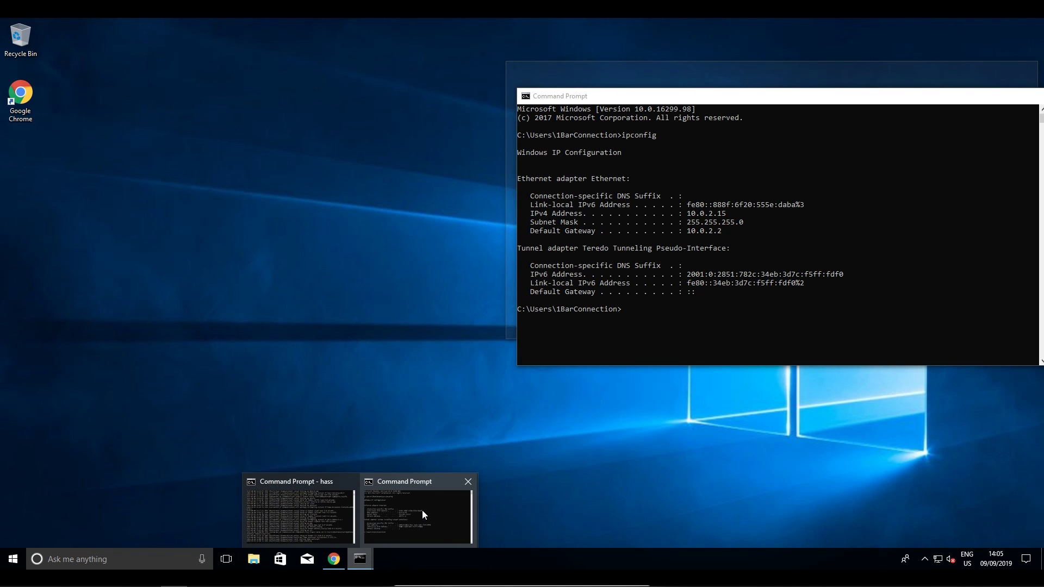
left_click(422, 510)
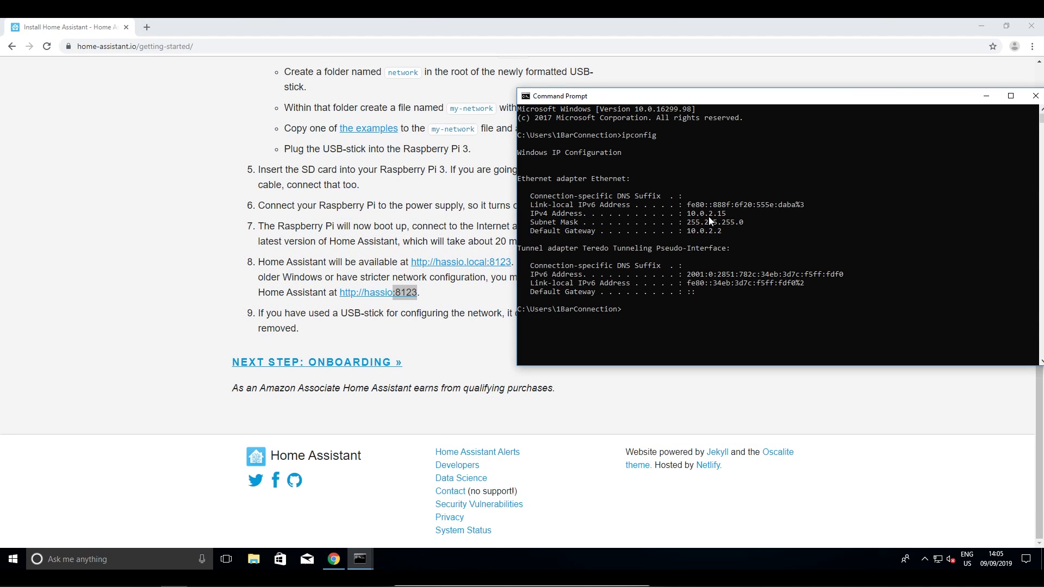
Load Home Assistant at 10.0.2.15:8123 in a new browser tab
left_click(147, 27)
type("1")
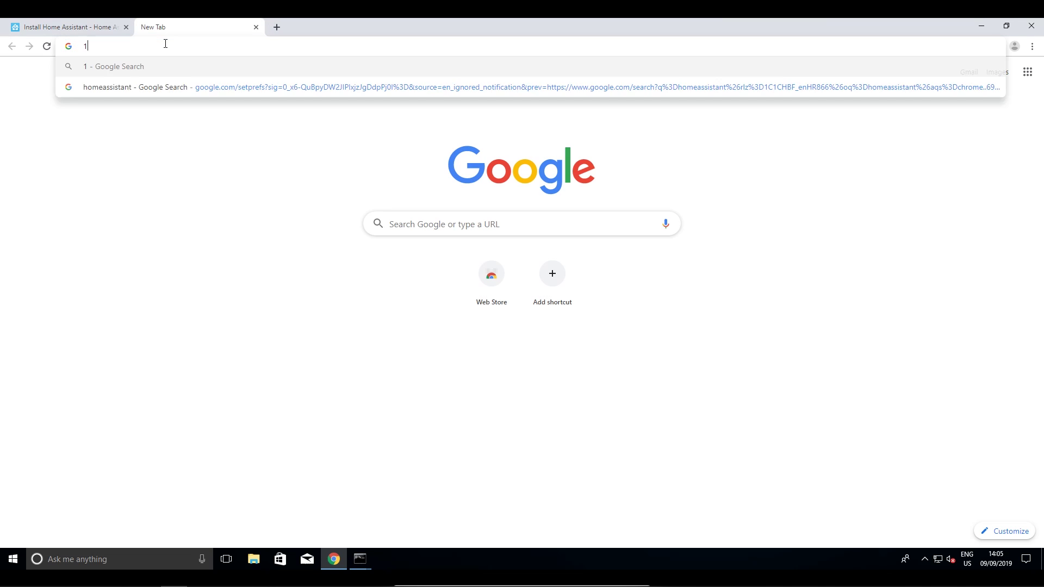
type("0.0.2.15:8123")
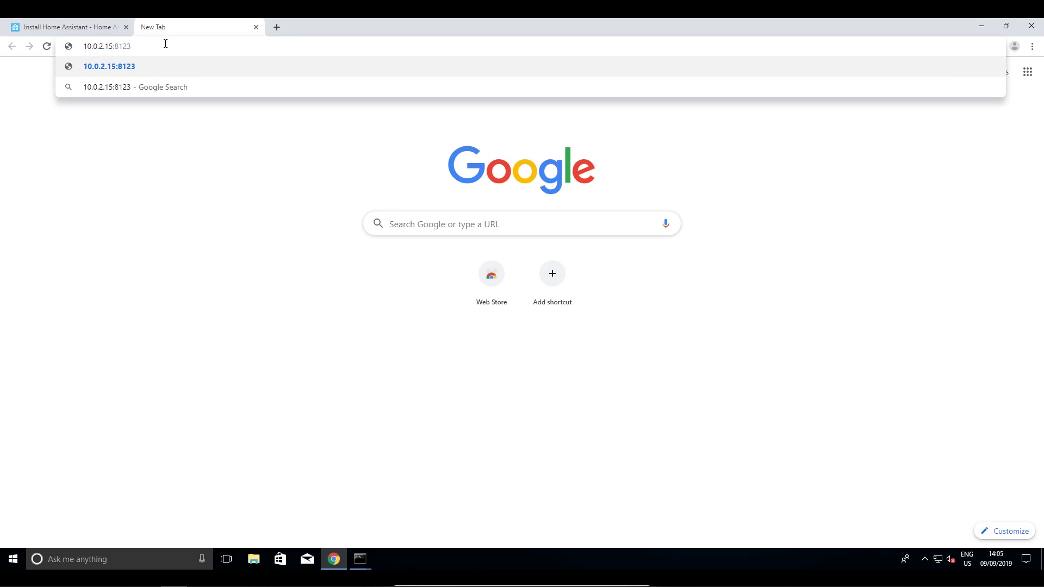
key("Return")
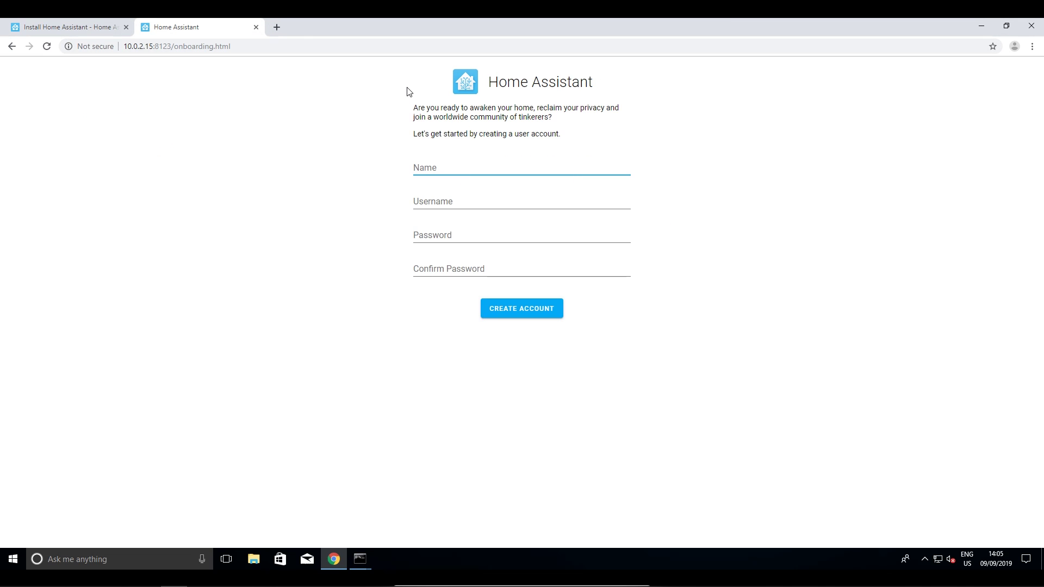
Paste the account's display name and capitalise the B and C in the auto-filled username
left_click(408, 92)
left_click(456, 166)
type("1BarConnection")
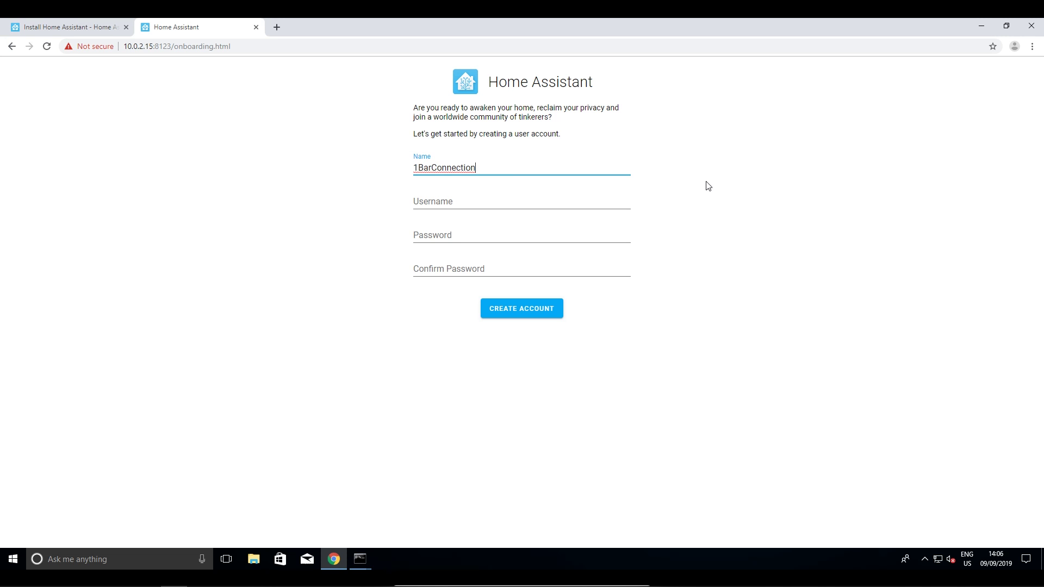
left_click(685, 181)
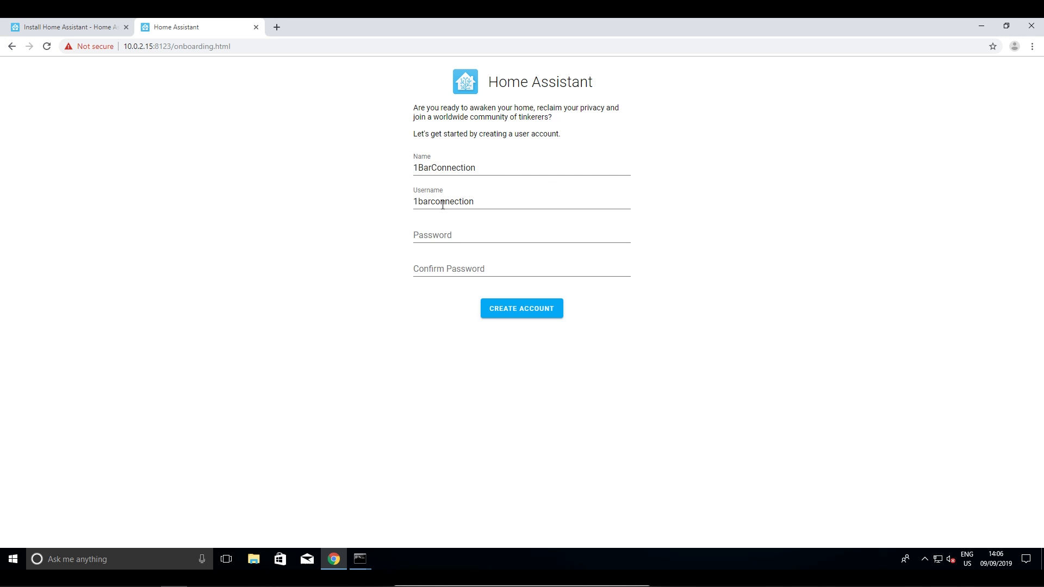
left_click(422, 201)
key("BackSpace")
type("B")
left_click(438, 202)
key("BackSpace")
type("C")
Enter and confirm the account password, create the account, and accept the home location settings
left_click(454, 235)
type("1234")
left_click(448, 269)
type("1234")
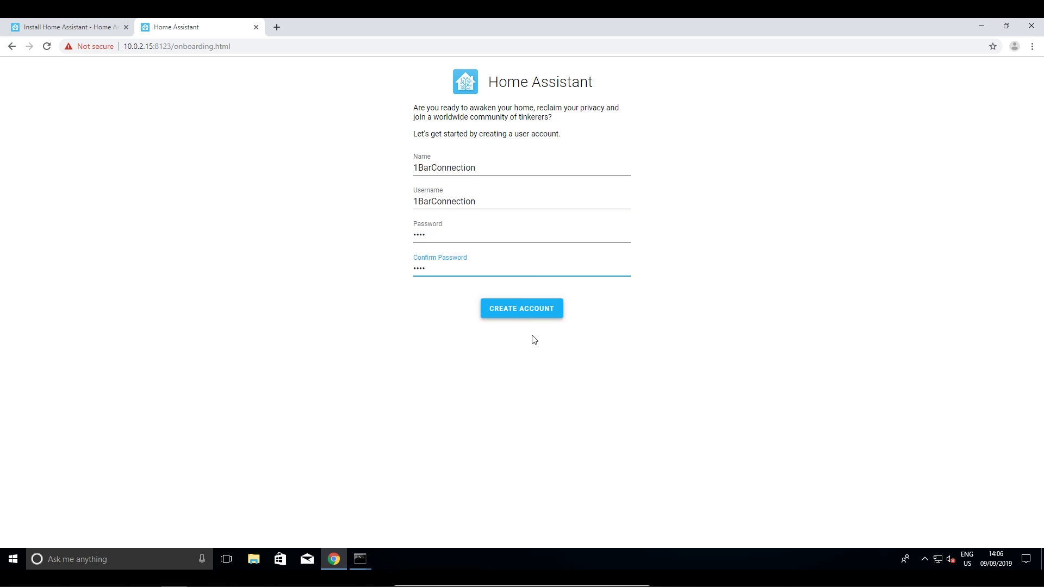
left_click(522, 315)
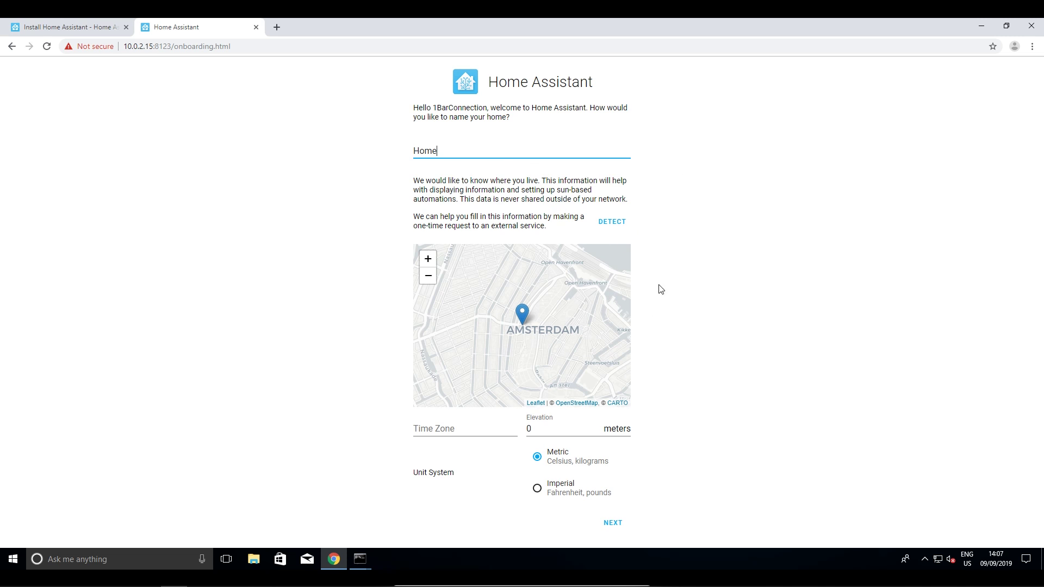
left_click(610, 527)
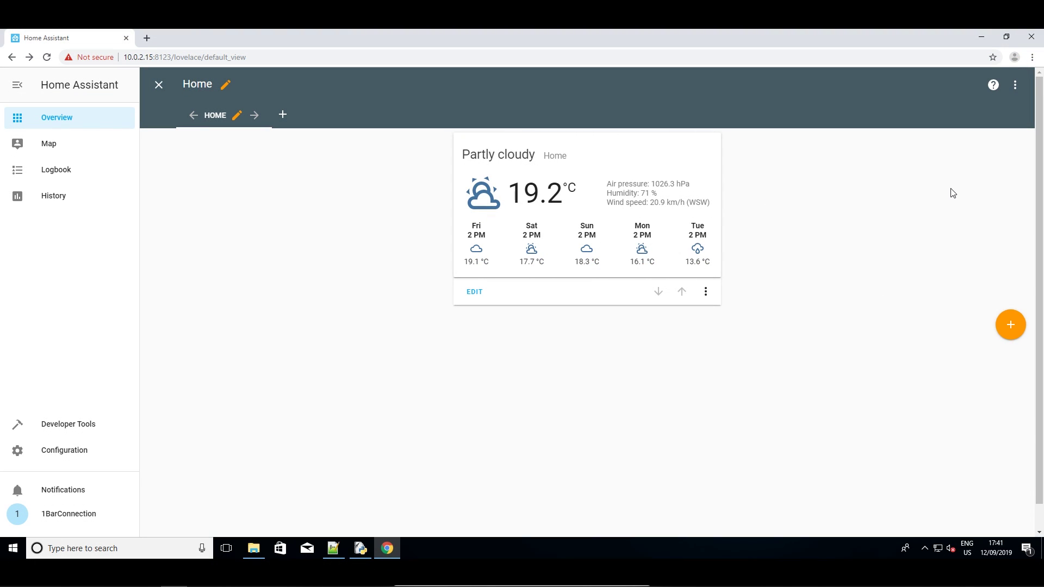
Replace the dashboard's raw YAML with the pasted 28-line configuration and save it
left_click(1019, 96)
left_click(986, 101)
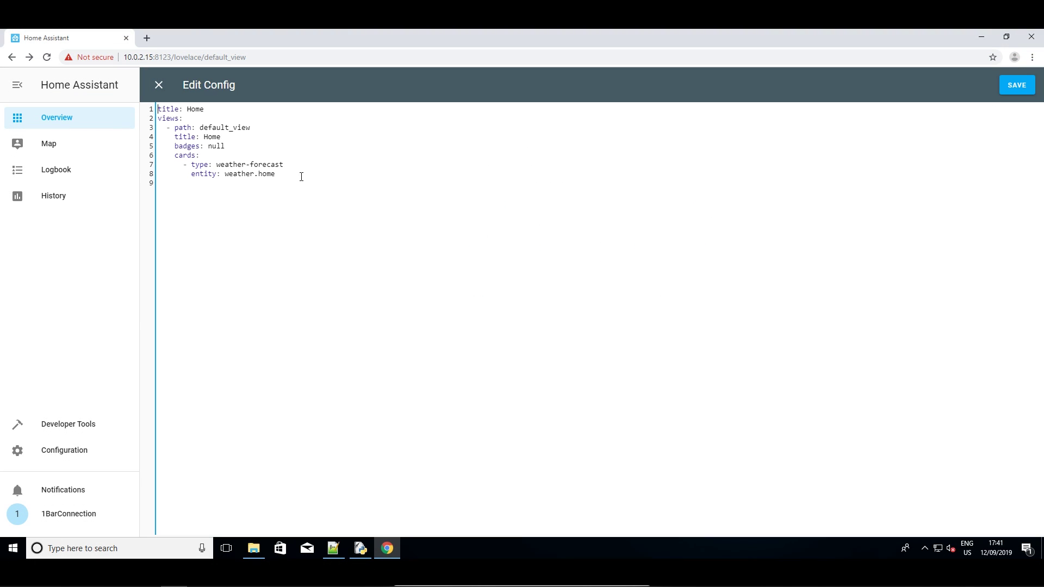
left_click_drag(193, 188, 148, 117)
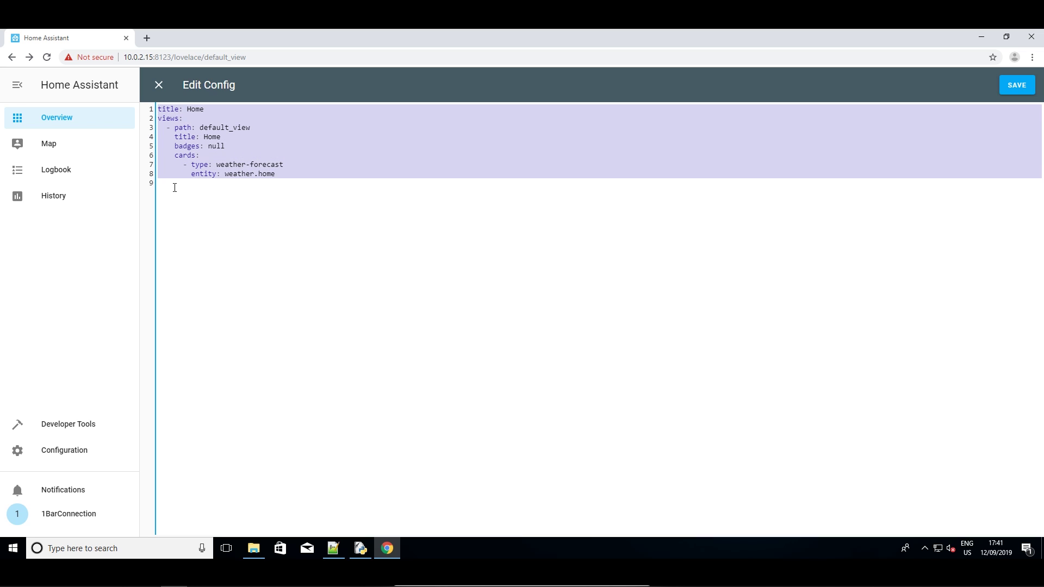
left_click_drag(174, 187, 149, 107)
key("BackSpace")
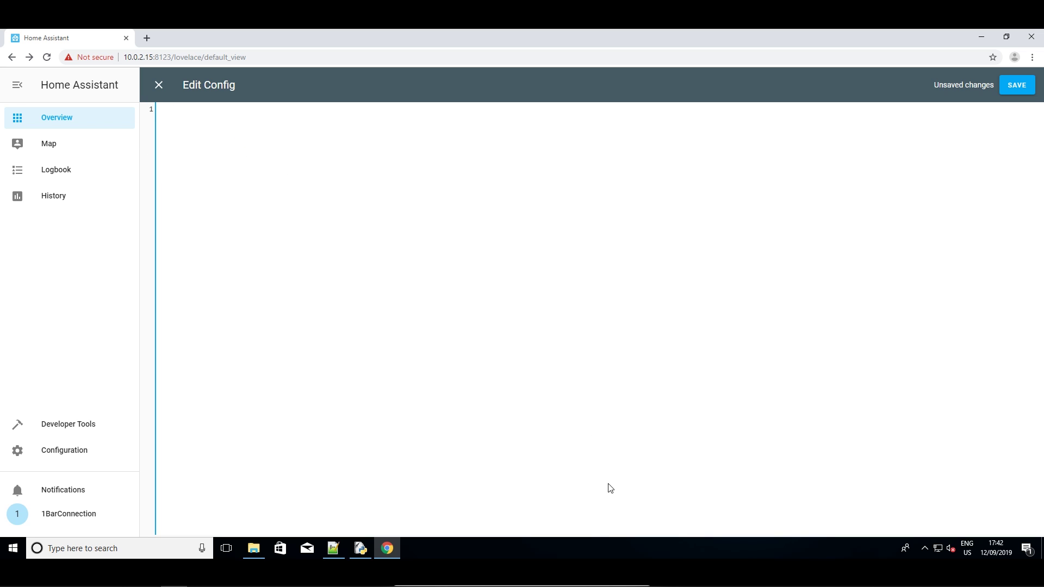
type("title: Home views:   - badges: null     cards:       - entity: weather.home         type: weather-forecast       - entity: sensor.temperature         type: sensor       - entity: sensor.window         type: sensor       - entity: sensor.motion         type: sensor       - entity: light.light         hold_action:           action: more-info         show_icon: true         show_name: true         tap_action:           action: toggle         type: entity-button       - entities:           - entity: sensor.photores         show_header_toggle: false         theme: default         title: Light level         type: entities     path: default_view     title: Home")
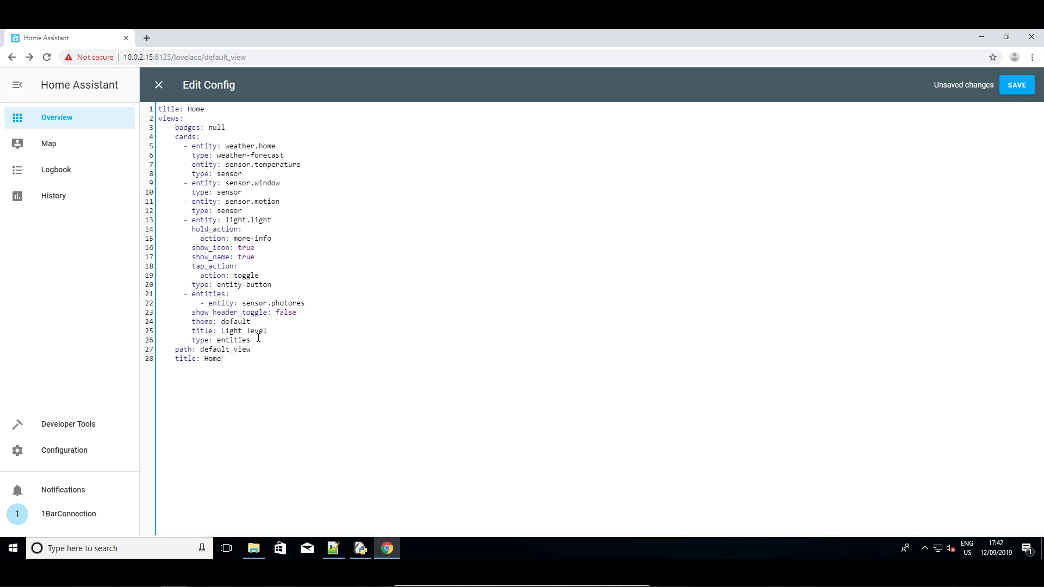
left_click(1031, 82)
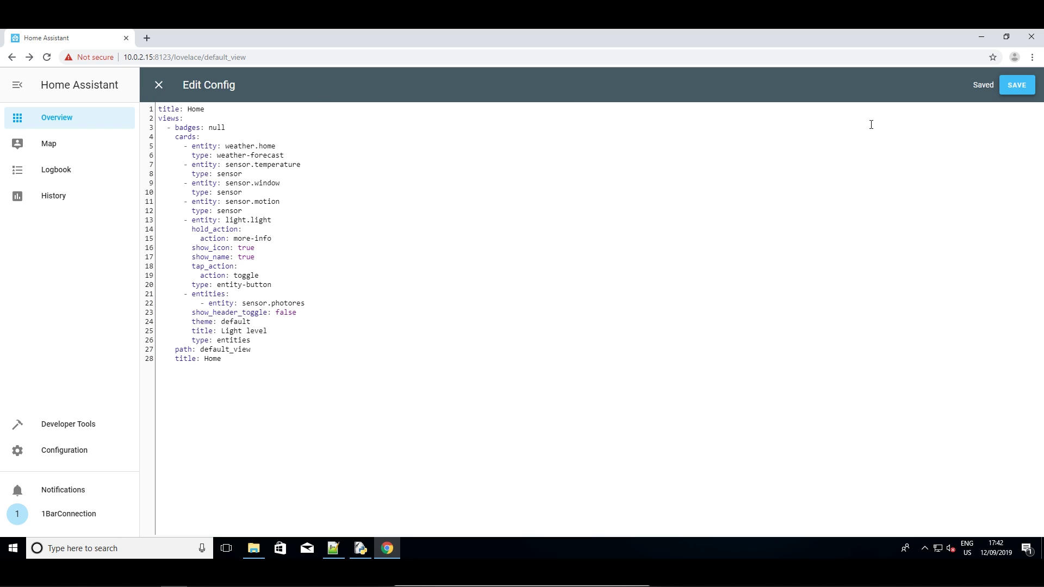
Close the config editor and take the Home dashboard out of edit mode
left_click(157, 88)
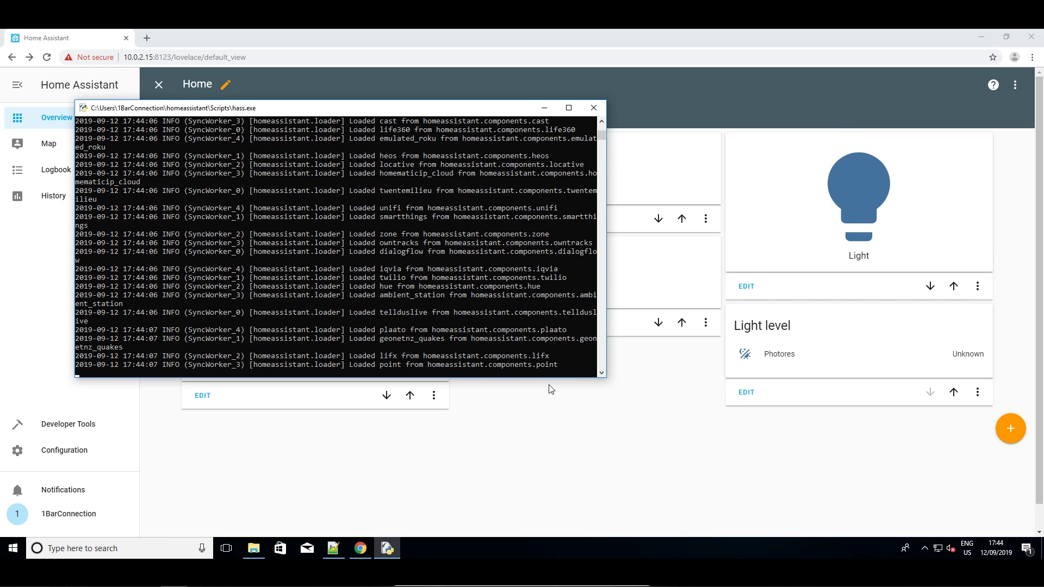
left_click(683, 106)
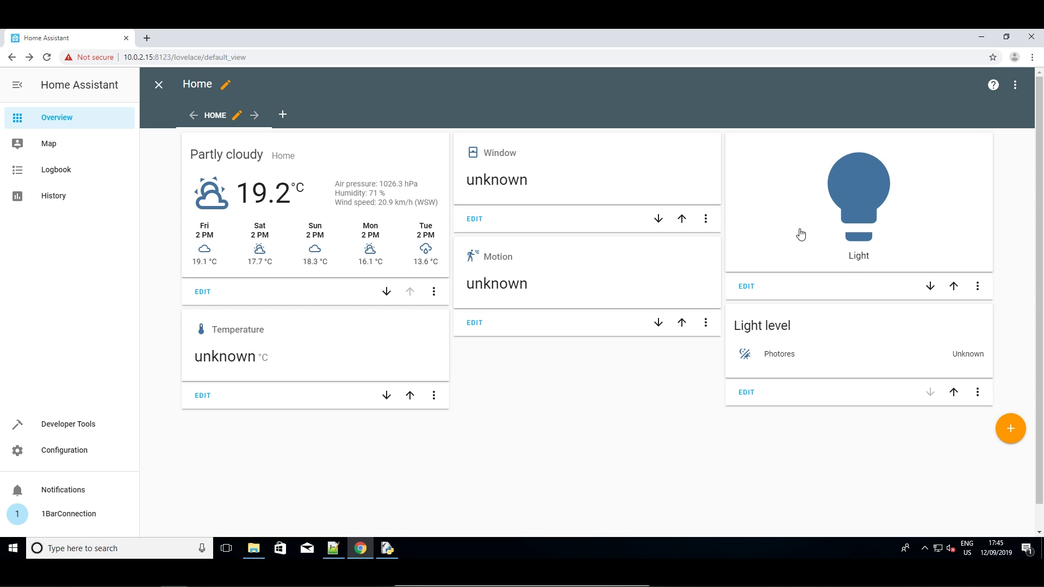
left_click(159, 85)
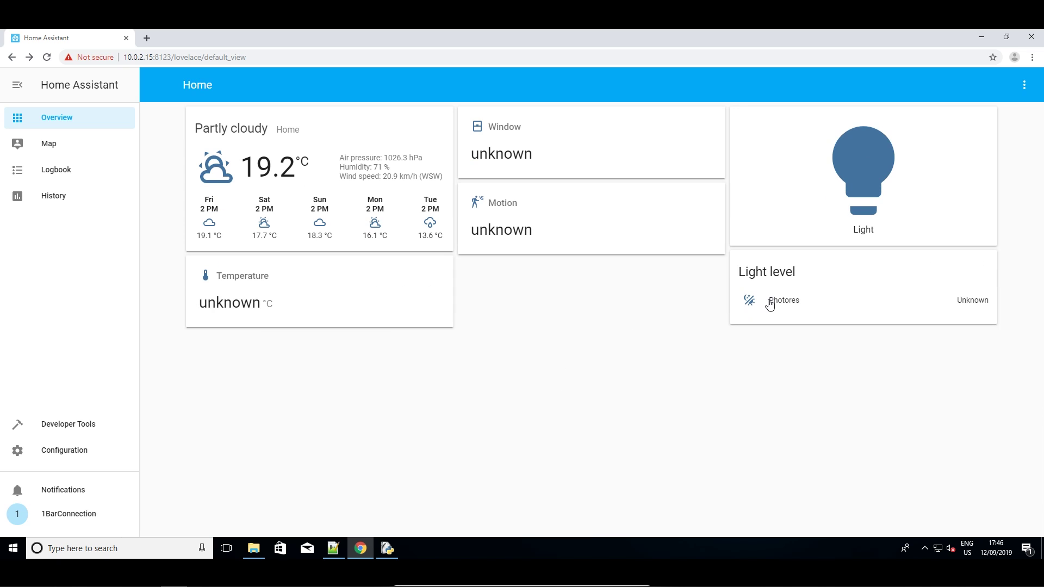
Check the Motion card, switch the MQTT Light on, then maximize the configuration.yaml editor
left_click(478, 233)
left_click(442, 258)
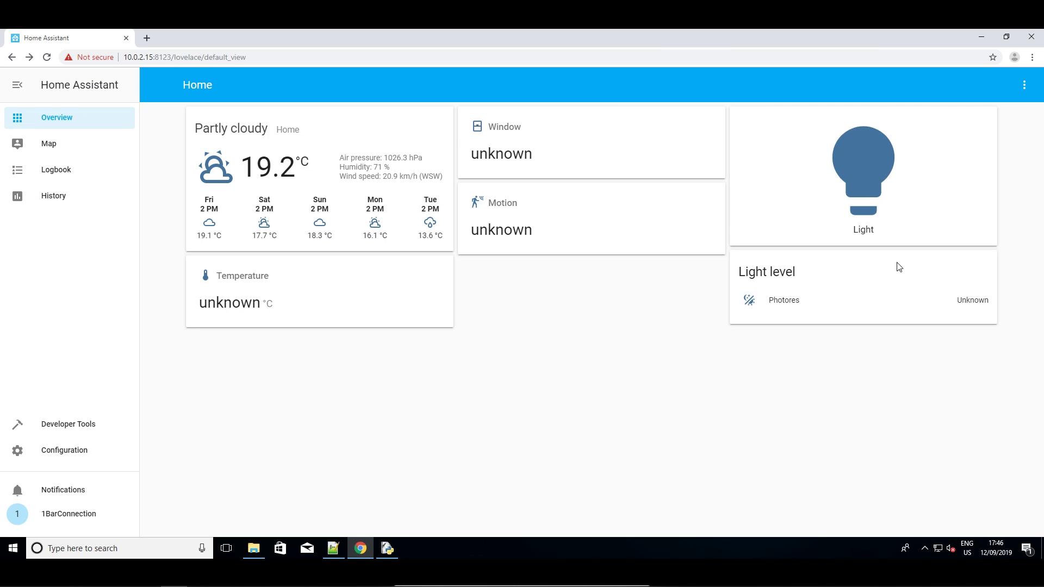
left_click(898, 171)
left_click(603, 297)
left_click(967, 126)
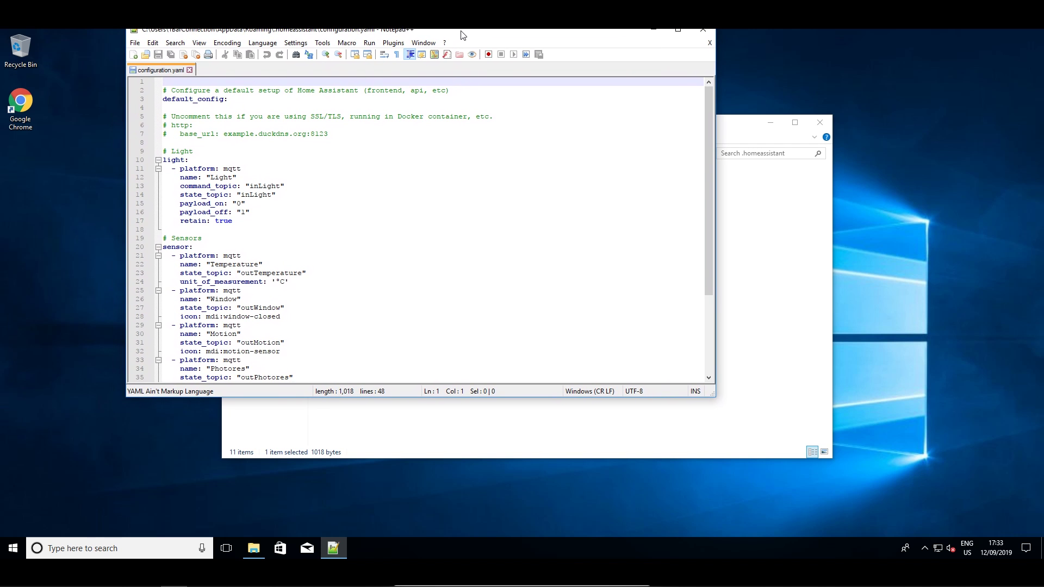
double_click(461, 32)
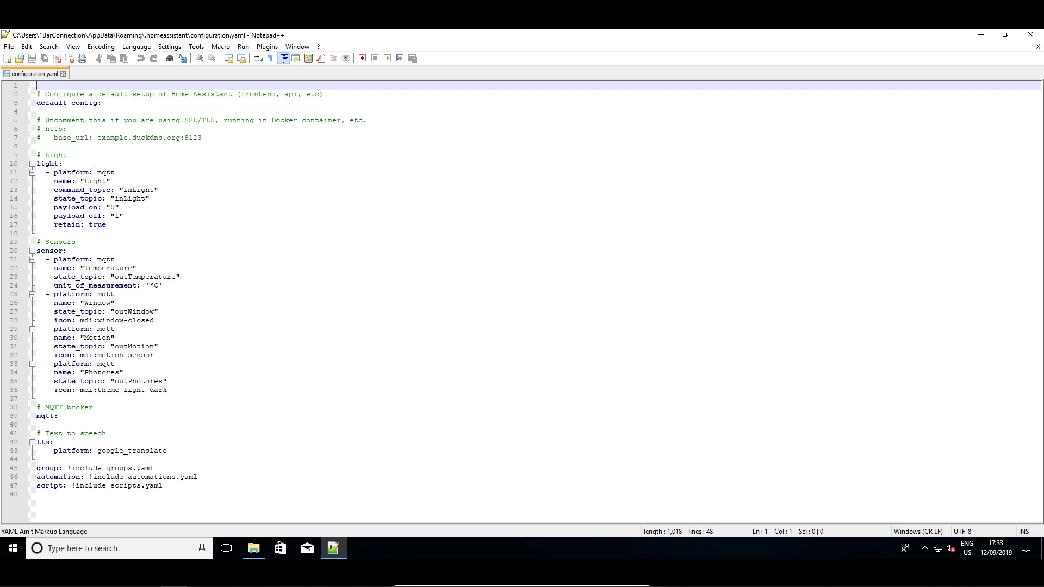
Walk through the MQTT Light entry: inLight topics, payload_on "0", payload_off "1", retain true
left_click(79, 155)
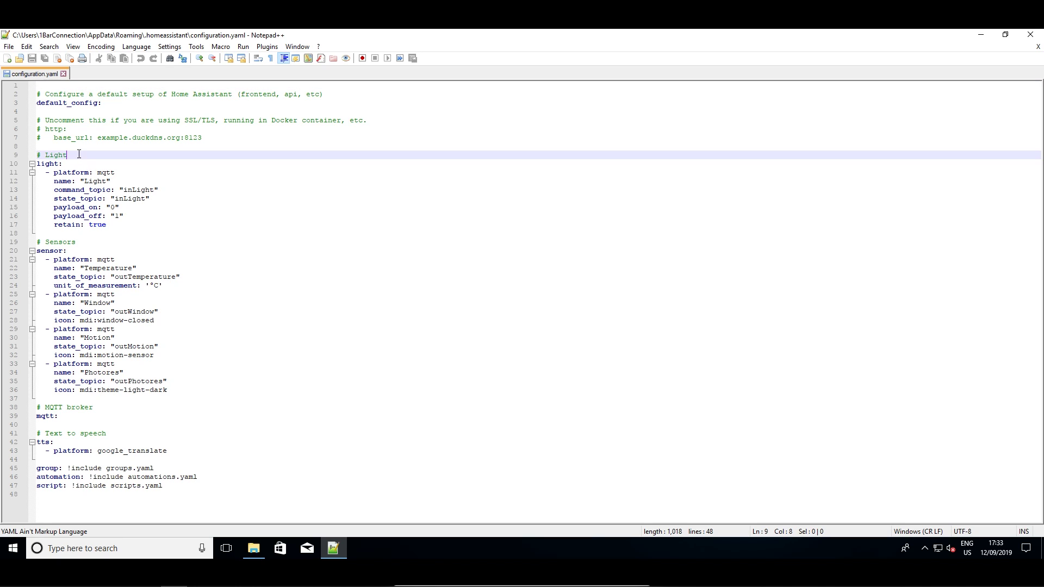
left_click(182, 219)
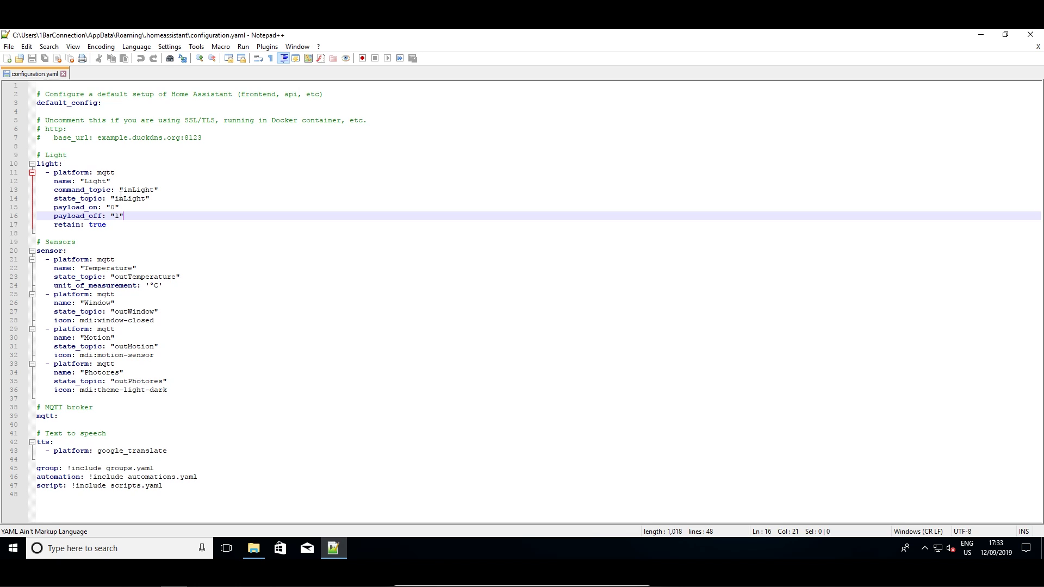
left_click(113, 225)
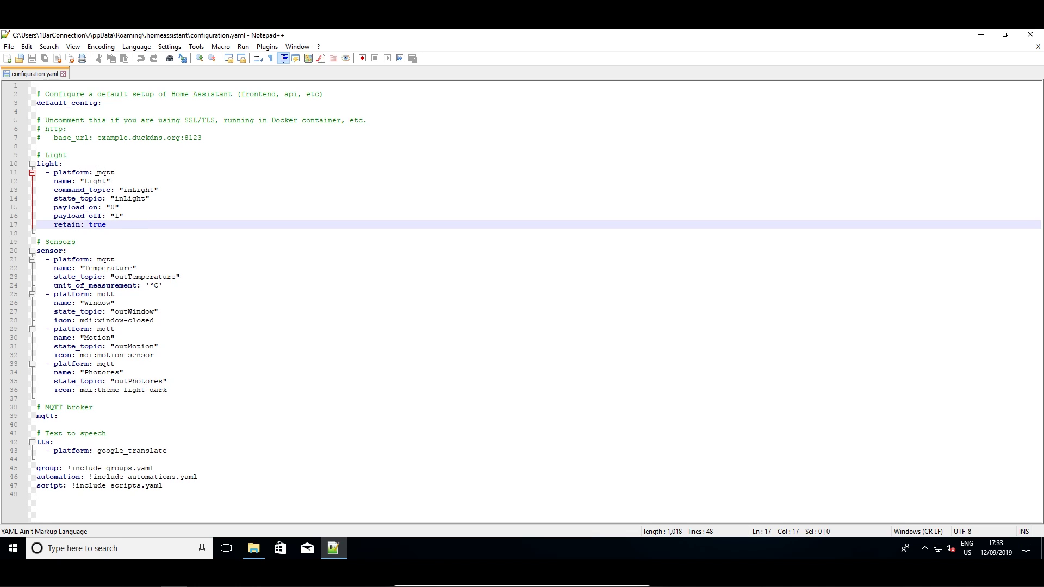
left_click(73, 163)
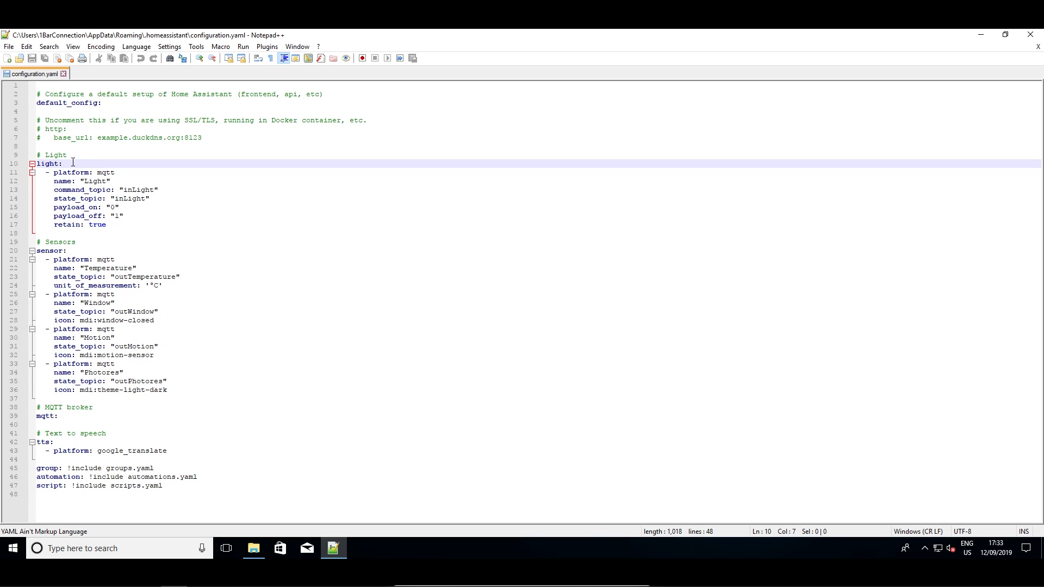
key("shift+Left")
key("shift+Left")
key("shift+Left")
key("shift+Left")
key("shift+Left")
key("shift+Left")
left_click(112, 164)
left_click(125, 171)
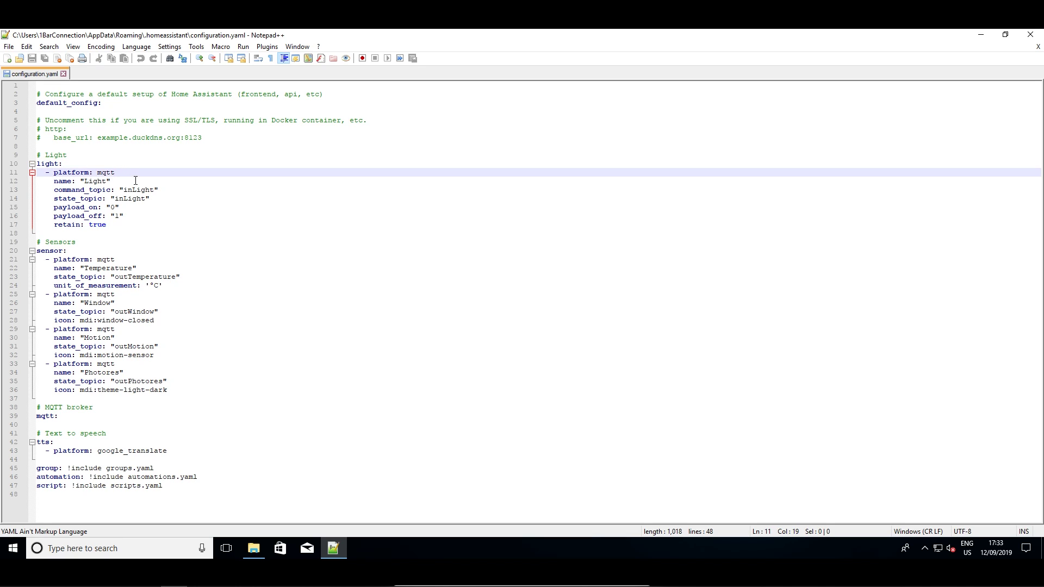
left_click(131, 180)
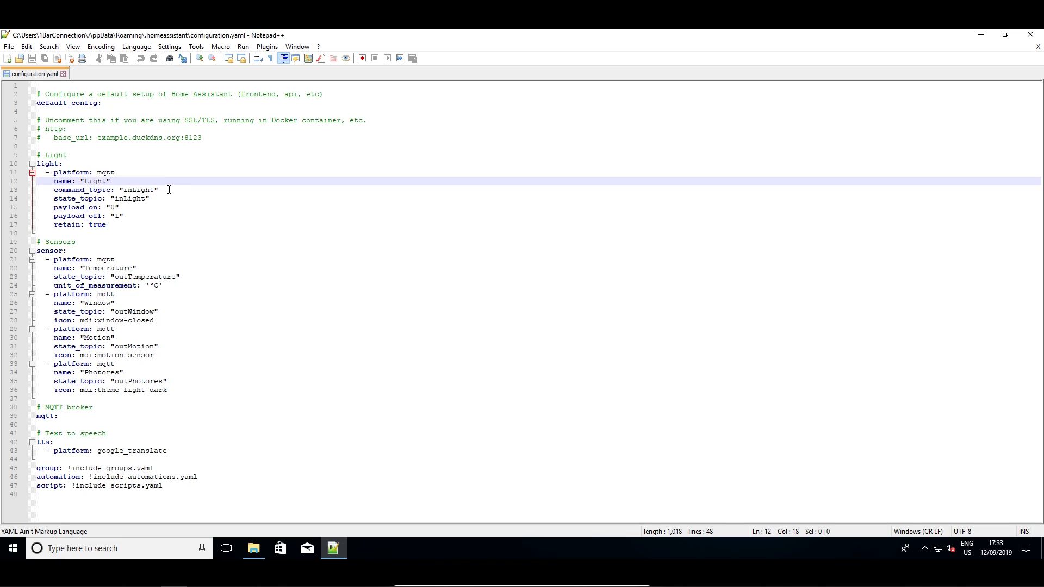
left_click(169, 189)
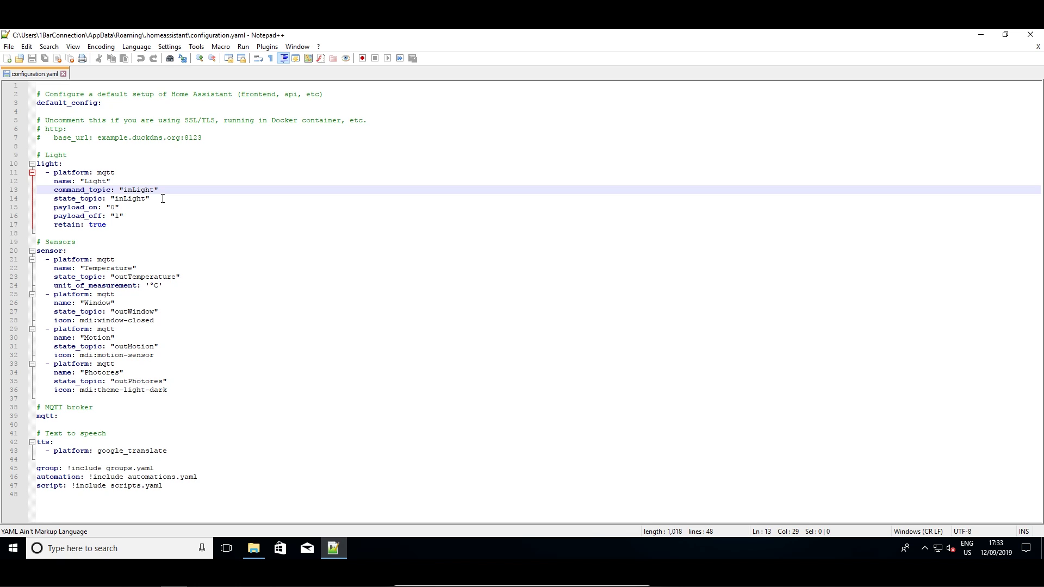
left_click(162, 199)
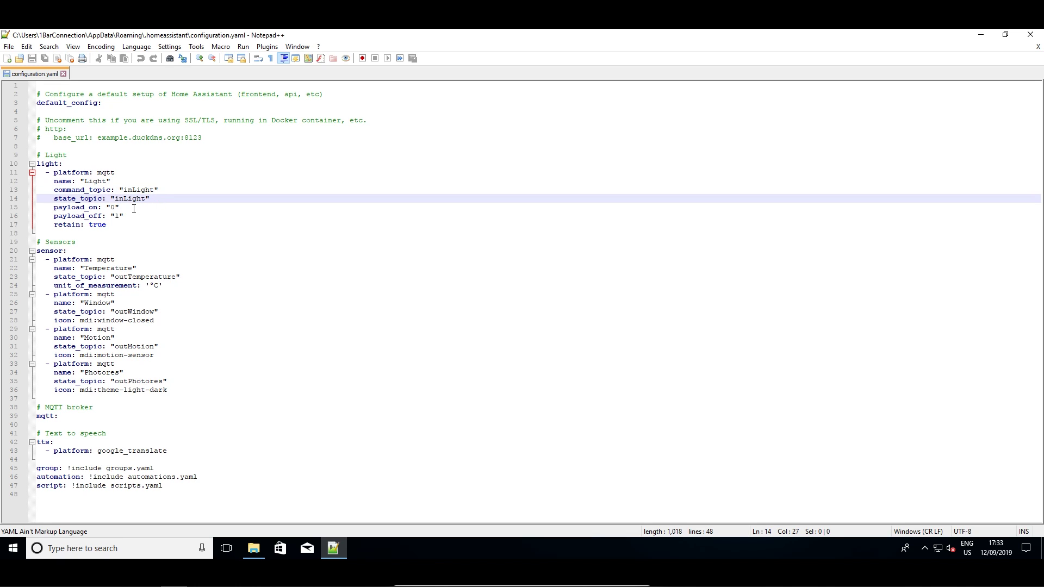
left_click(133, 209)
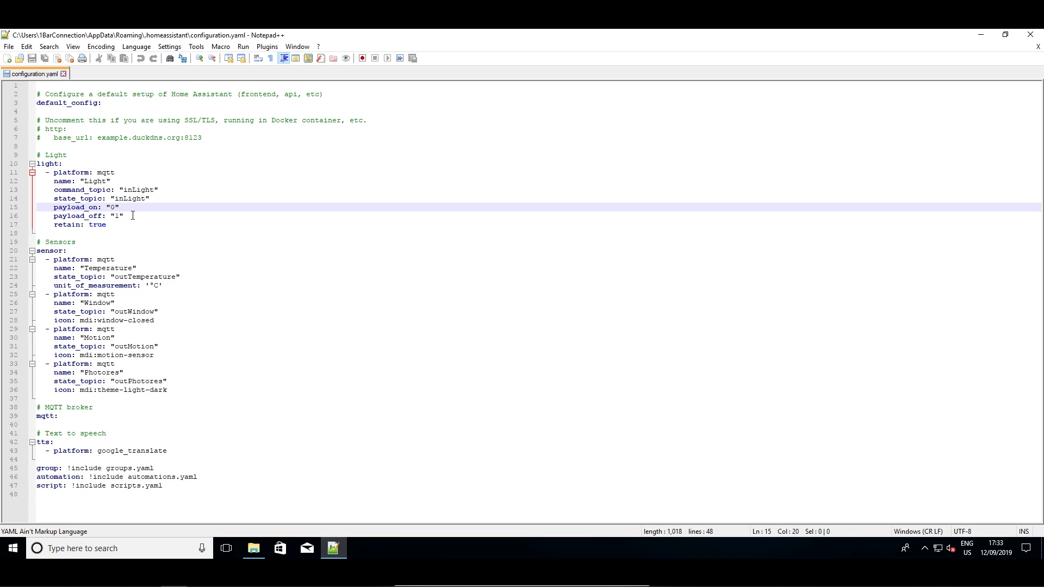
left_click(133, 215)
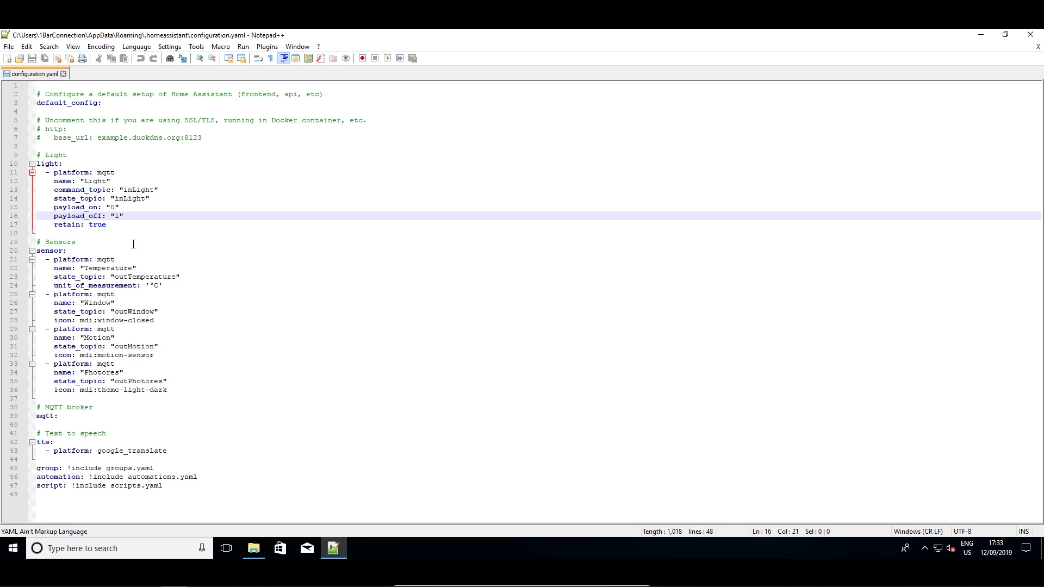
key("Down")
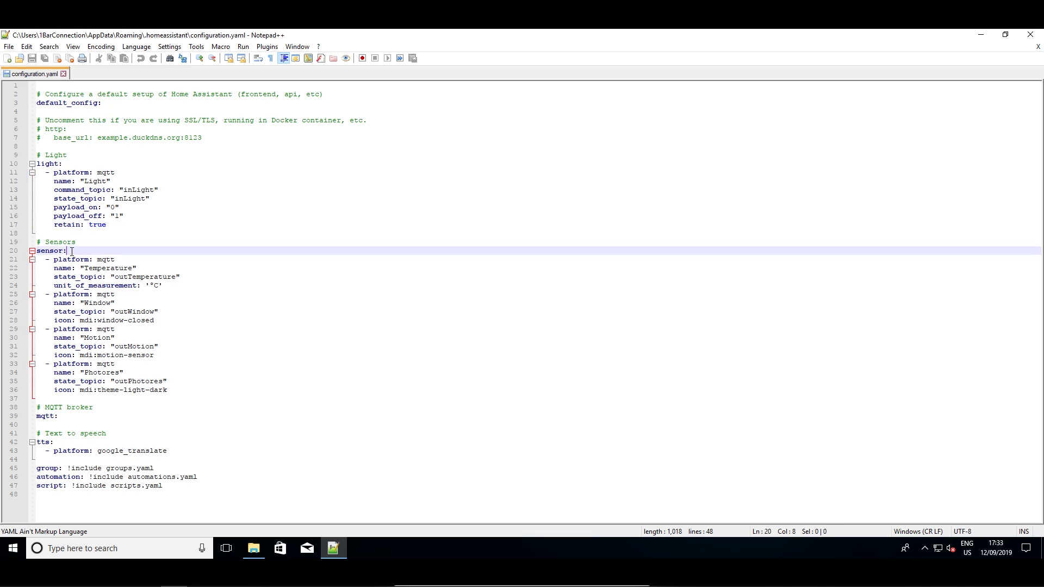
Review the Temperature sensor with its unit_of_measurement and the Window sensor's outWindow topic and icon
double_click(106, 249)
left_click(116, 248)
left_click(128, 259)
left_click(157, 268)
left_click(190, 277)
left_click(178, 284)
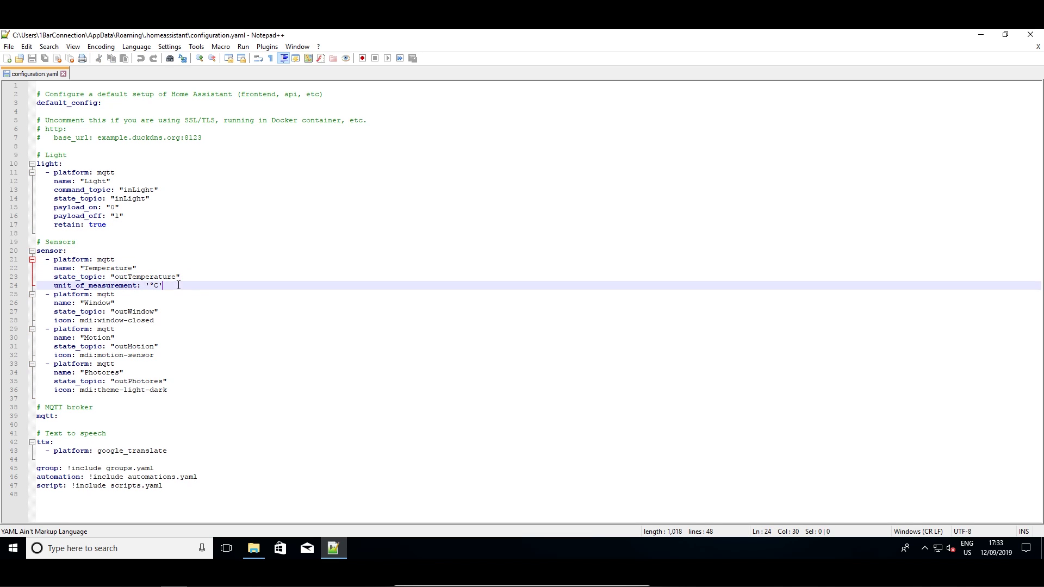
left_click(121, 295)
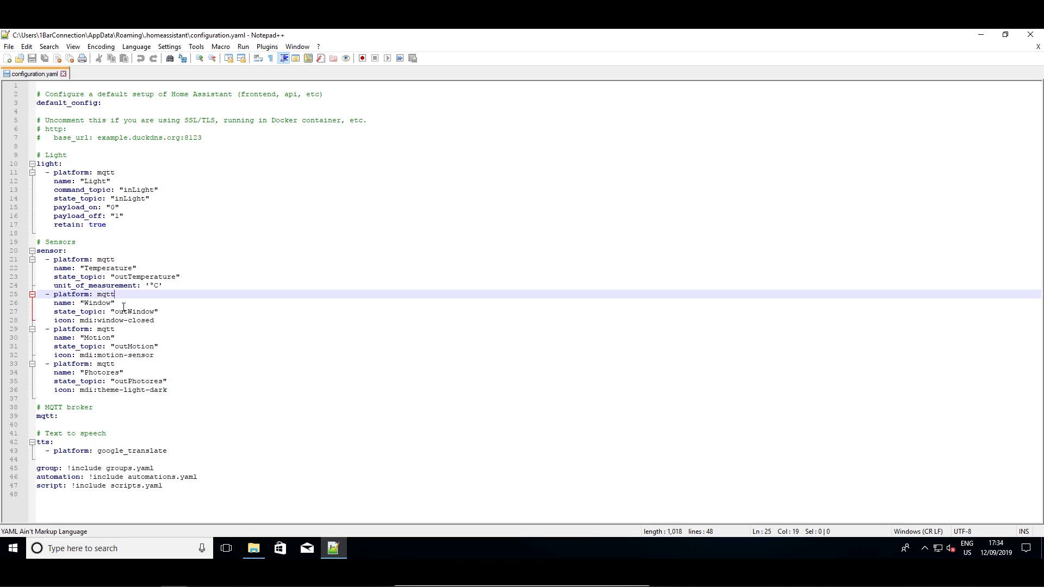
left_click(123, 306)
left_click(166, 312)
left_click(163, 322)
Review the Motion and Photores sensor entries and the mqtt: broker section
left_click(121, 330)
left_click(136, 338)
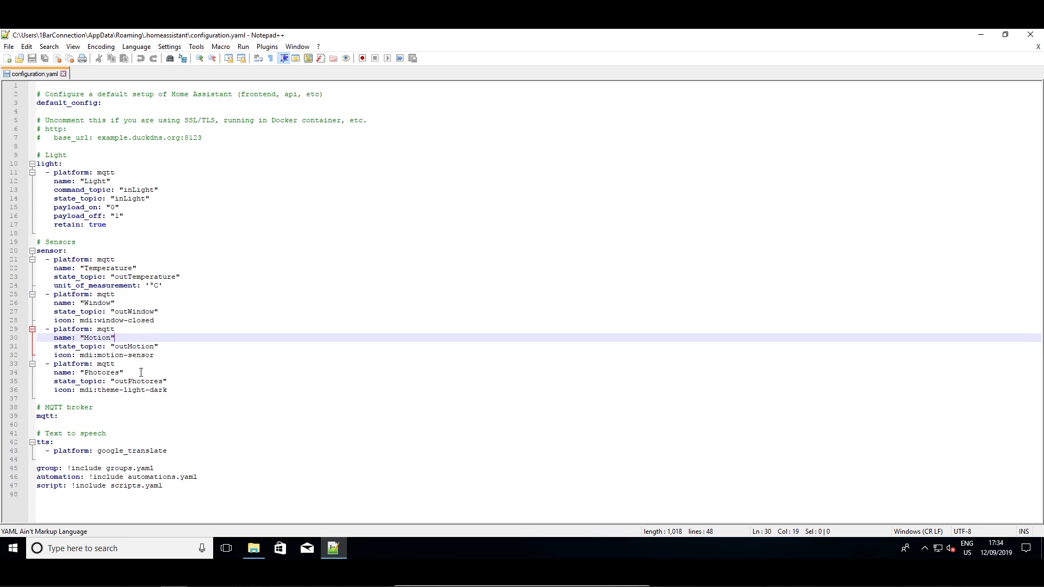
left_click(140, 372)
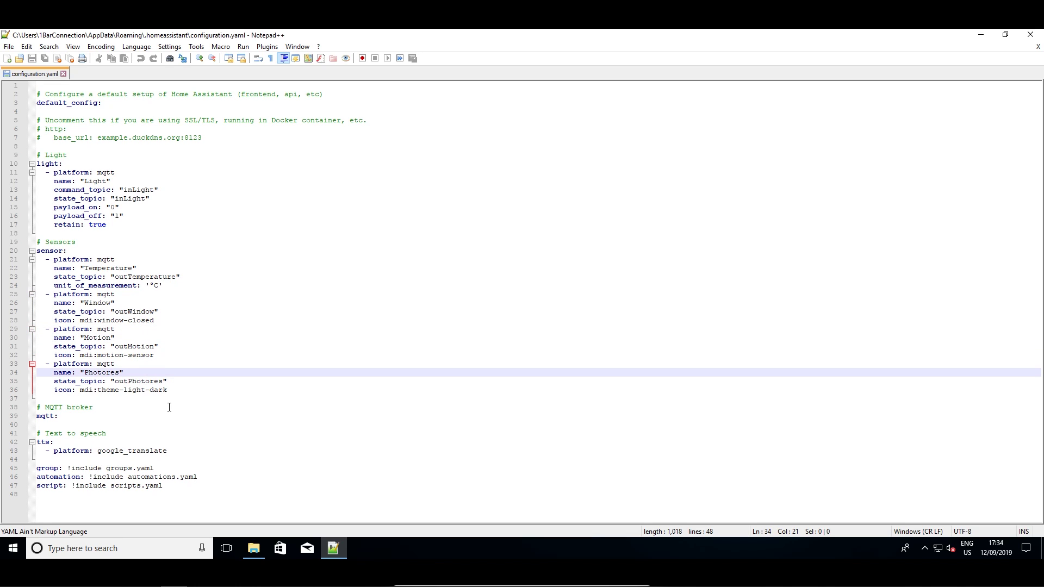
left_click(67, 416)
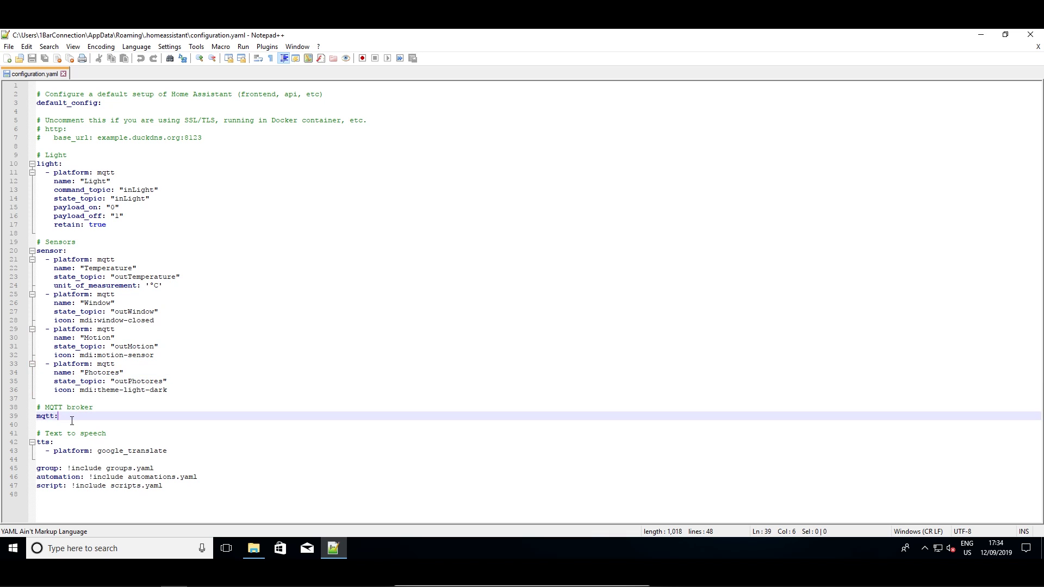
left_click(92, 422)
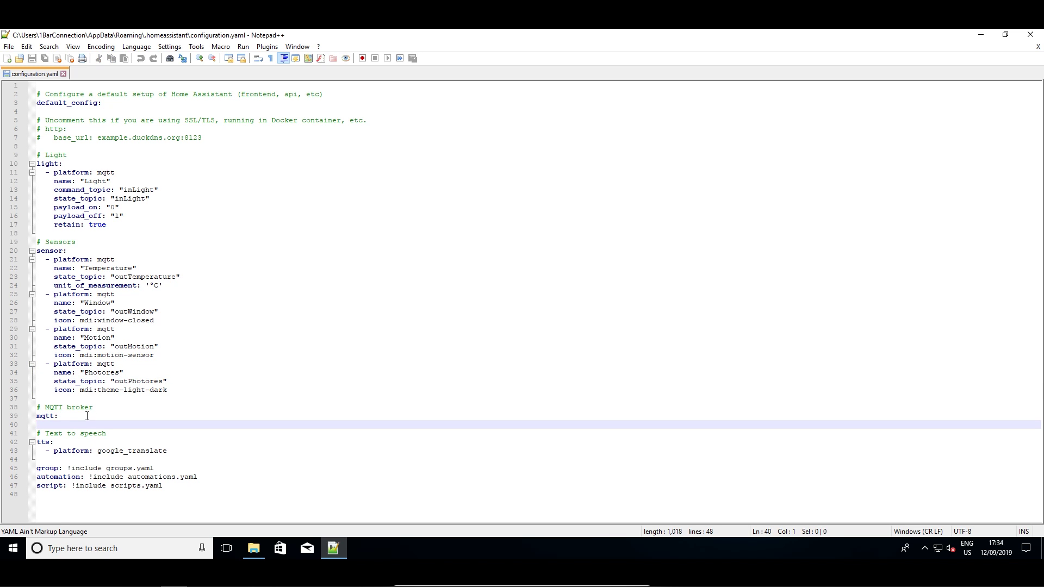
left_click(87, 416)
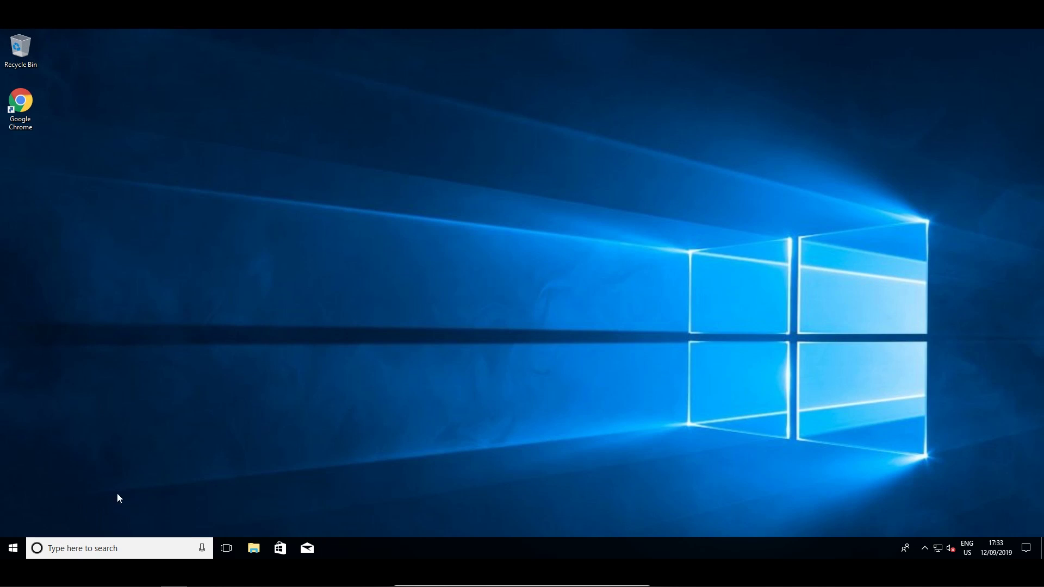
Open configuration.yaml from %appdata%\.homeassistant using Edit with Notepad++
left_click(120, 547)
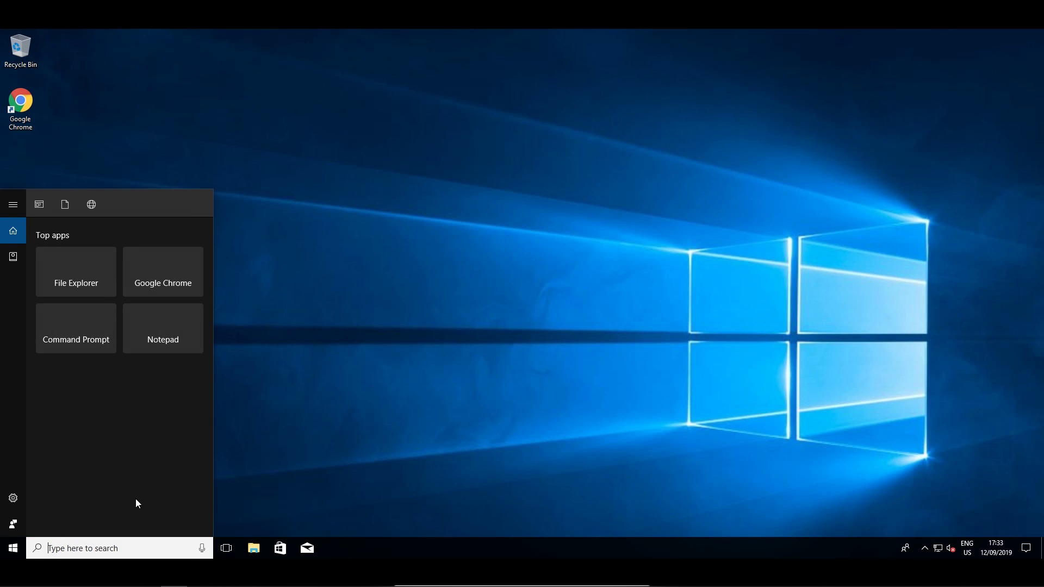
type("%appdata%")
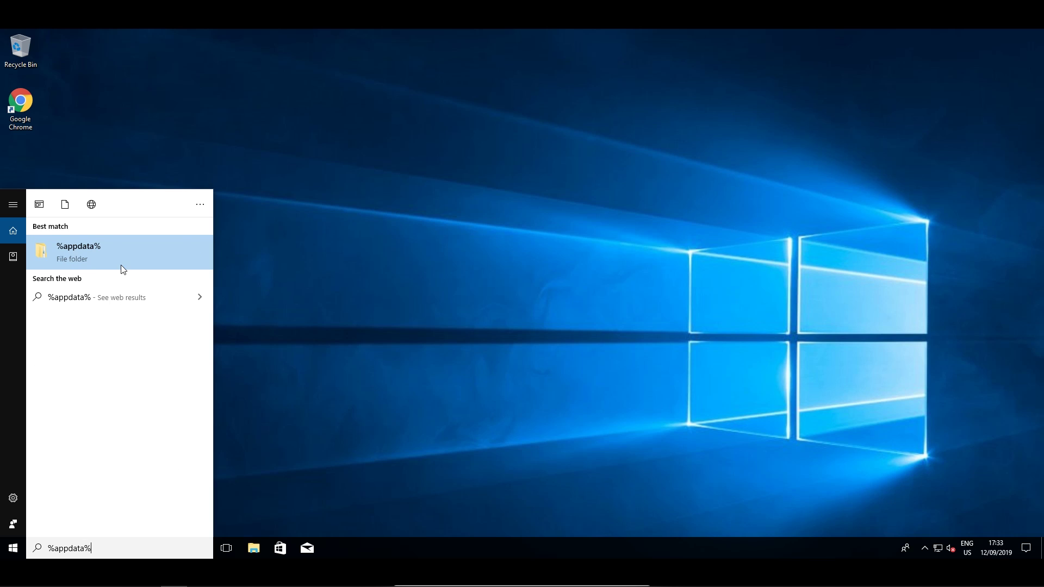
left_click(105, 251)
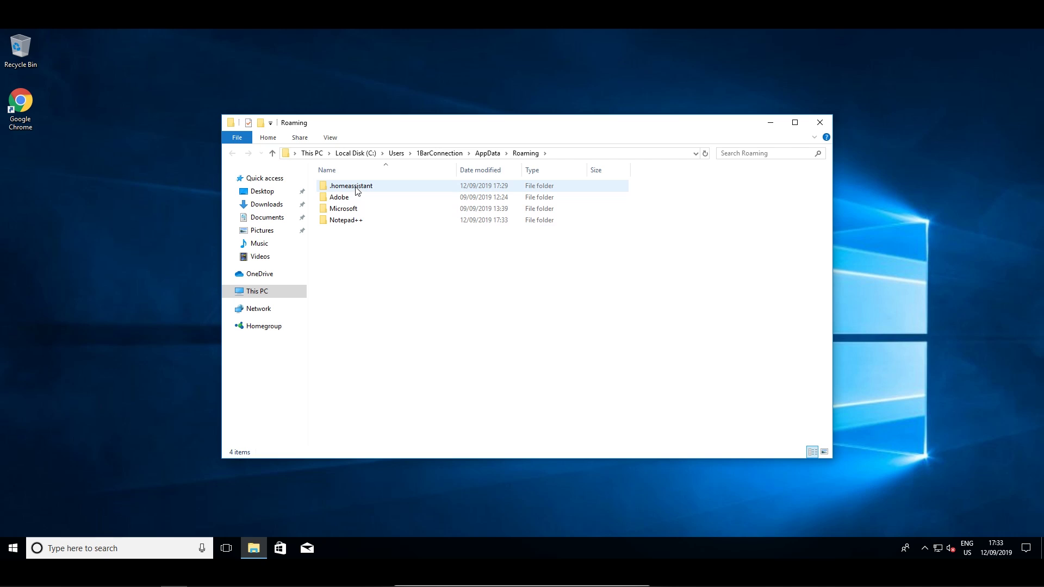
double_click(357, 188)
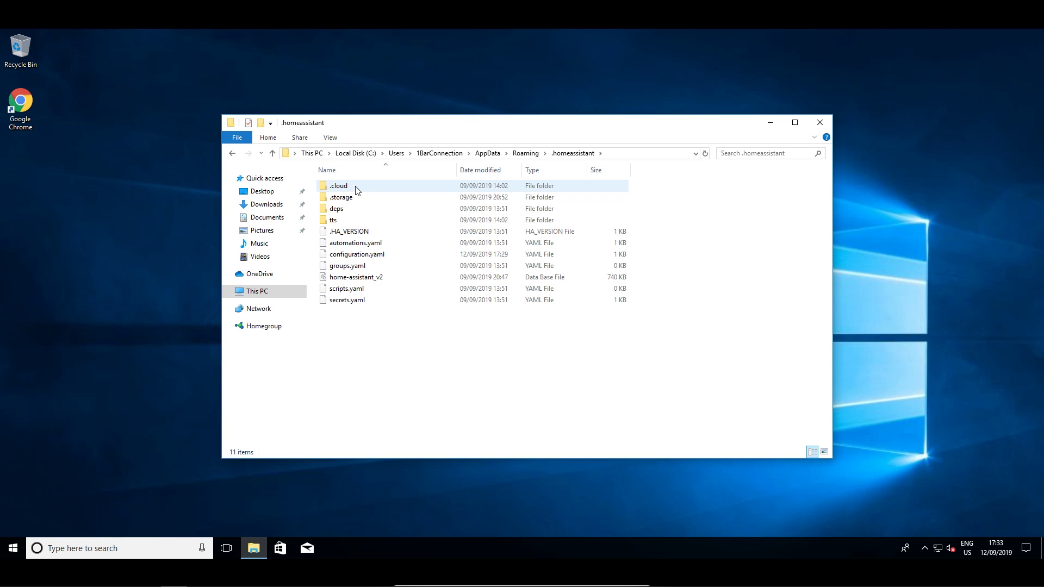
right_click(374, 256)
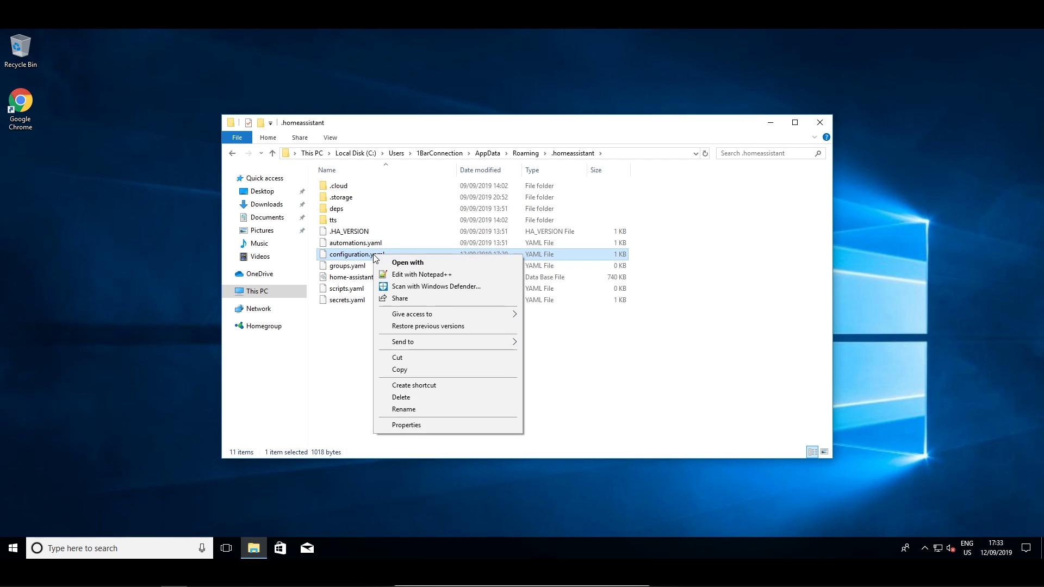
left_click(435, 275)
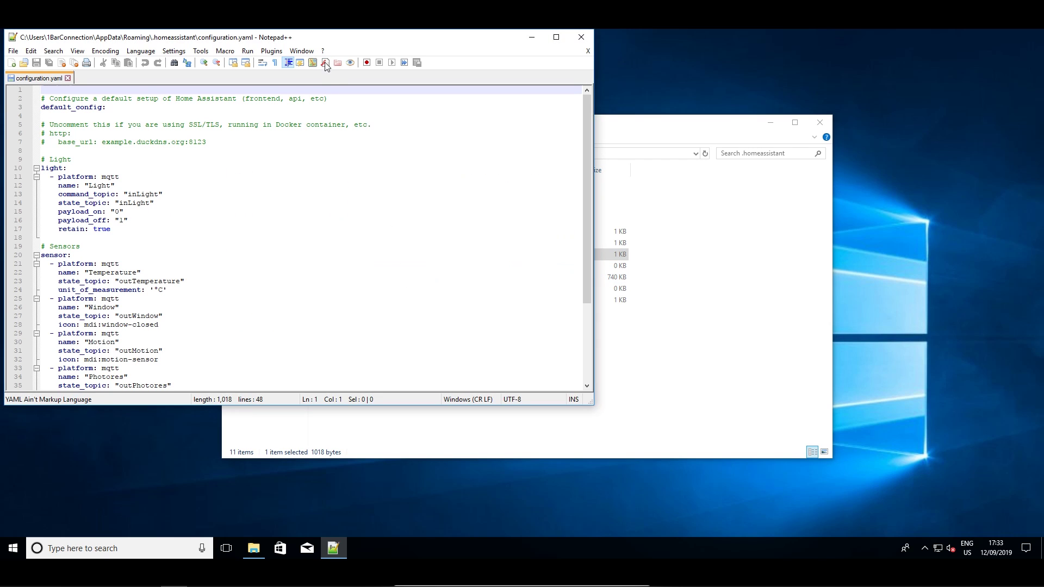
left_click_drag(342, 43, 459, 65)
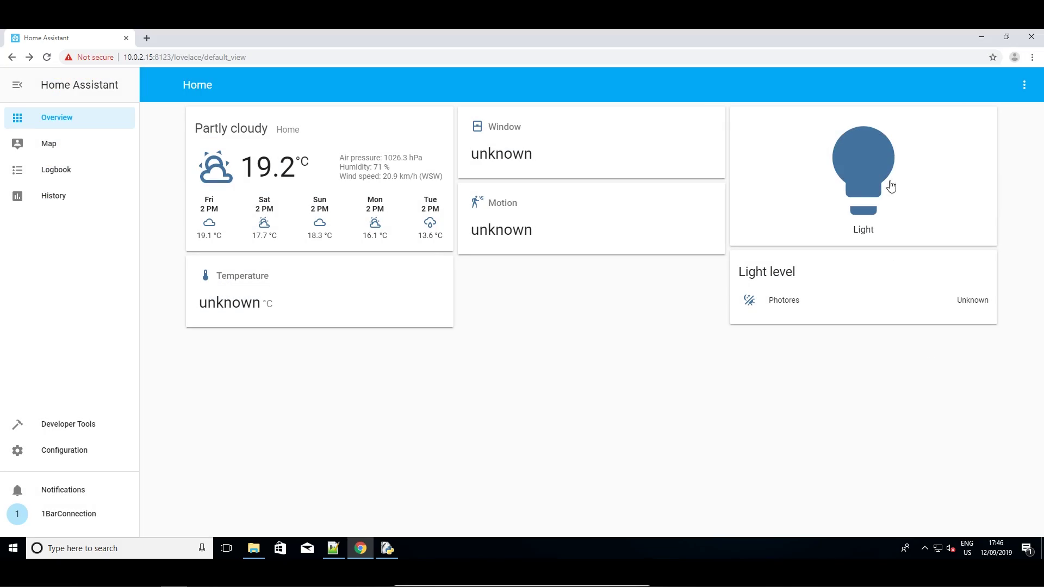
Open and close the Light card's details on the dashboard
left_click(835, 243)
left_click(986, 147)
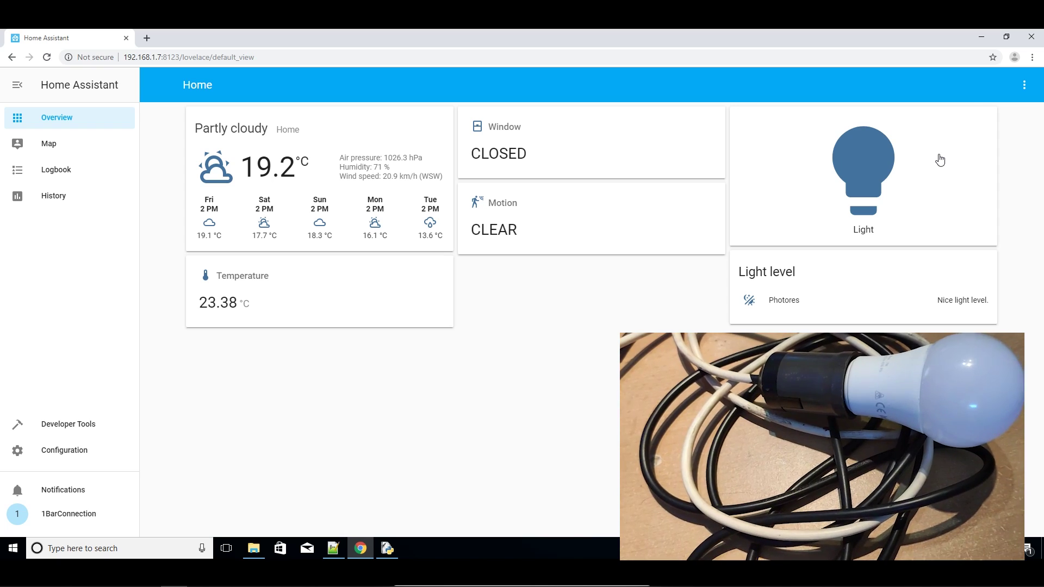
Toggle the Light on from its card, then back off
left_click(940, 159)
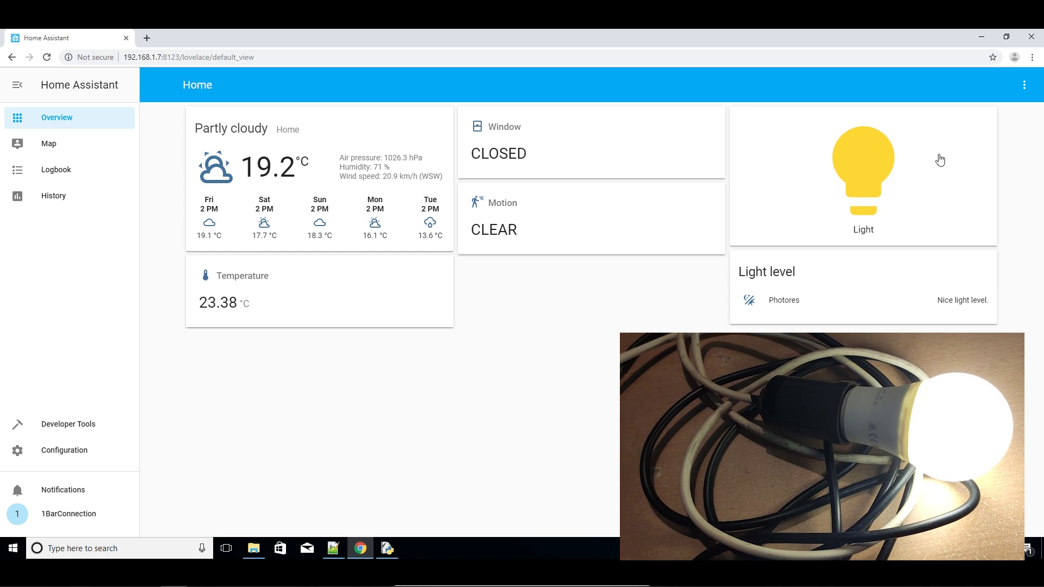
left_click(940, 160)
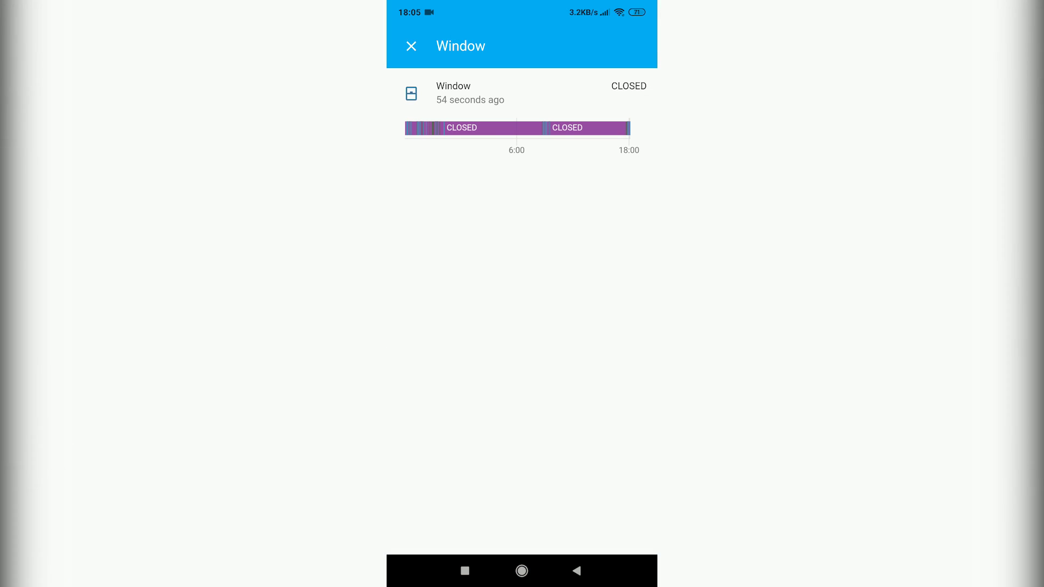
On the phone, review the Window, Temperature and weather forecast details
left_click(411, 46)
left_click(489, 288)
left_click(411, 46)
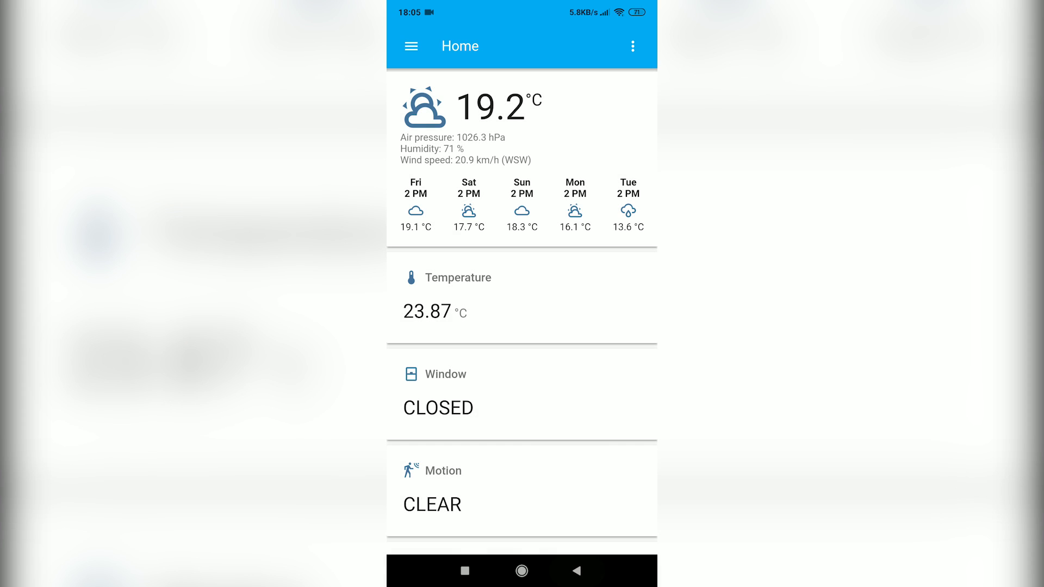
left_click(489, 108)
left_click(576, 571)
scroll(522, 326, "down", 10)
Check the Light and Photores details, then load 192.168.1.7:8123/lovelace in the browser
left_click(585, 384)
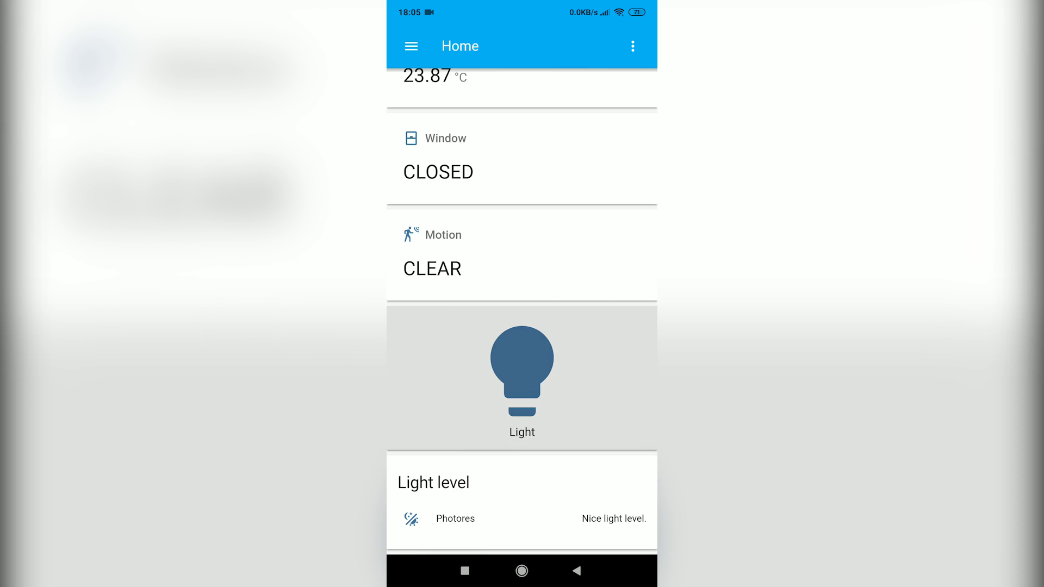
left_click(584, 384)
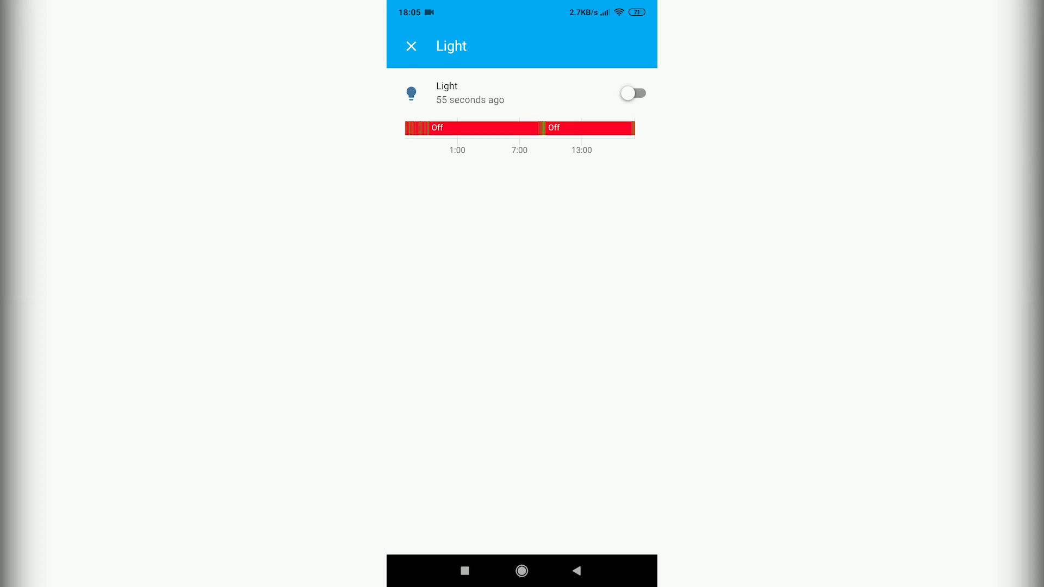
left_click(576, 570)
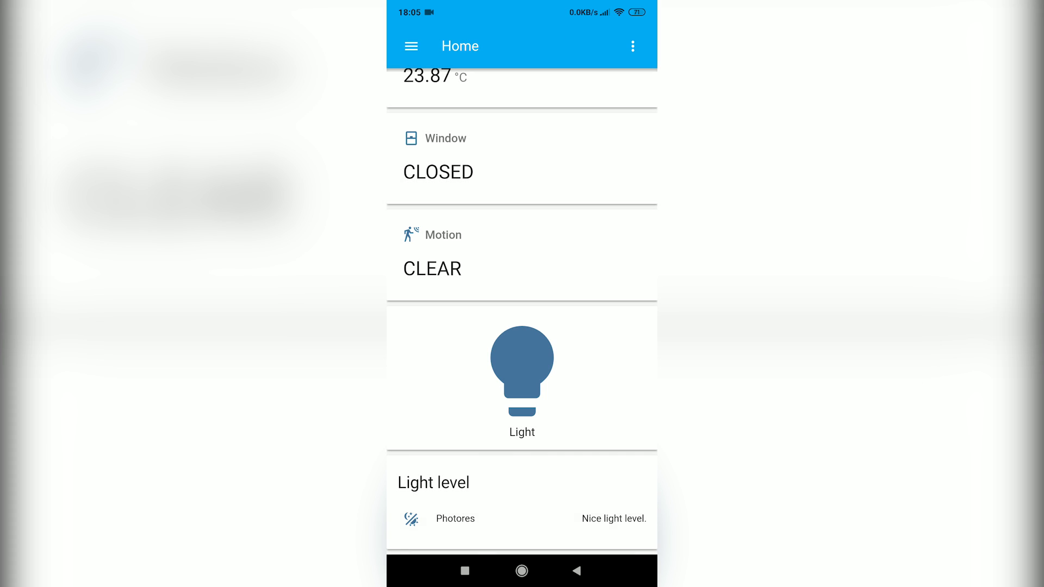
left_click(455, 518)
left_click(576, 571)
scroll(522, 326, "up", 5)
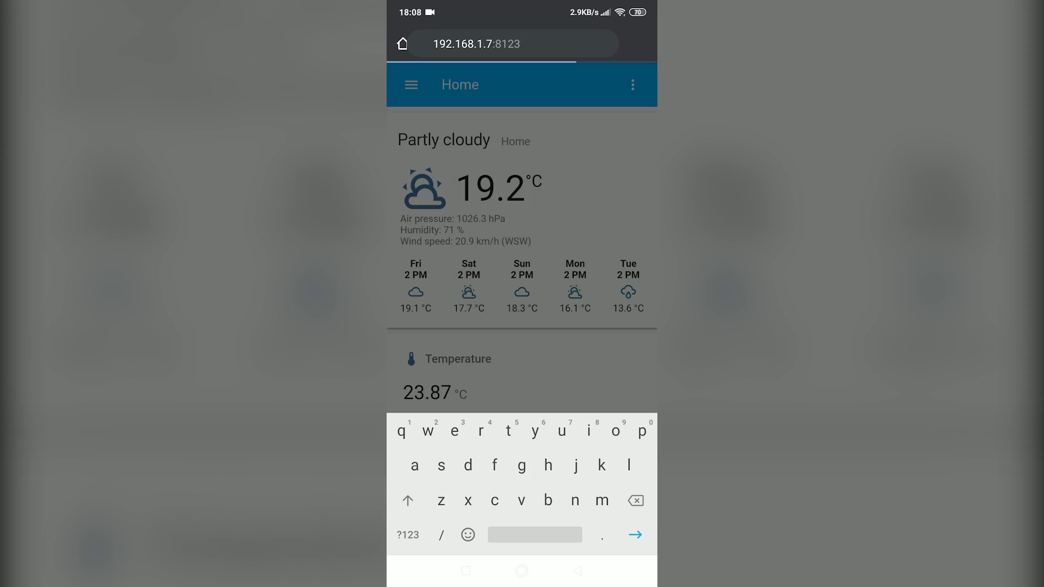
key("Return")
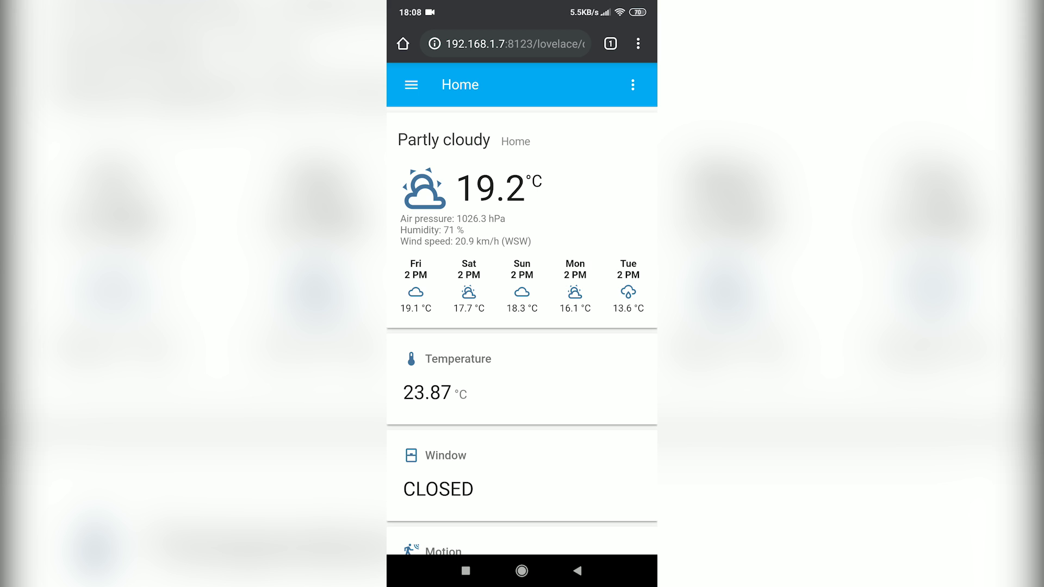
Add the dashboard to the phone's home screen as 'Assistant' from Chrome's menu
left_click(638, 43)
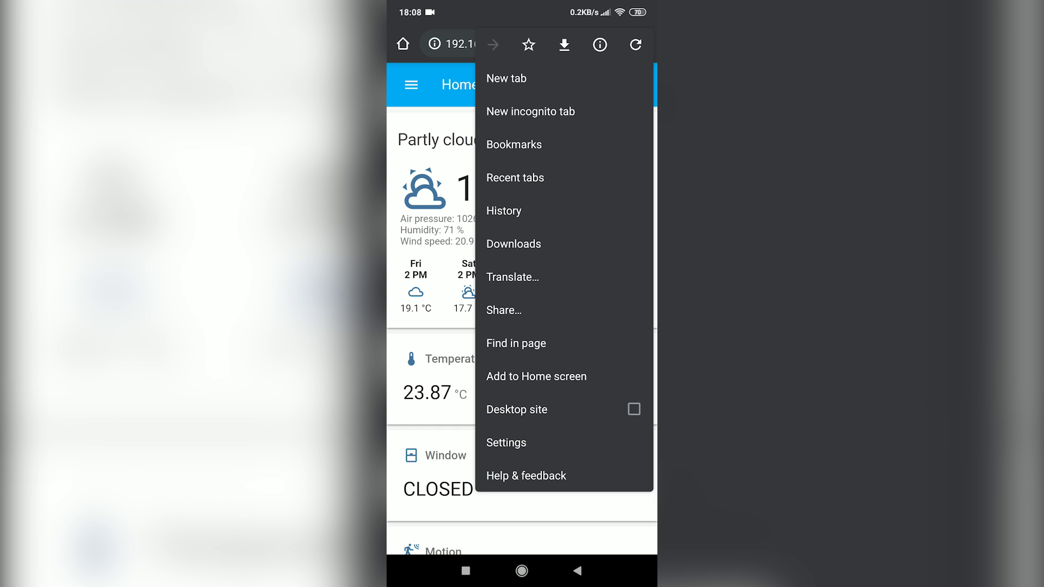
left_click(536, 376)
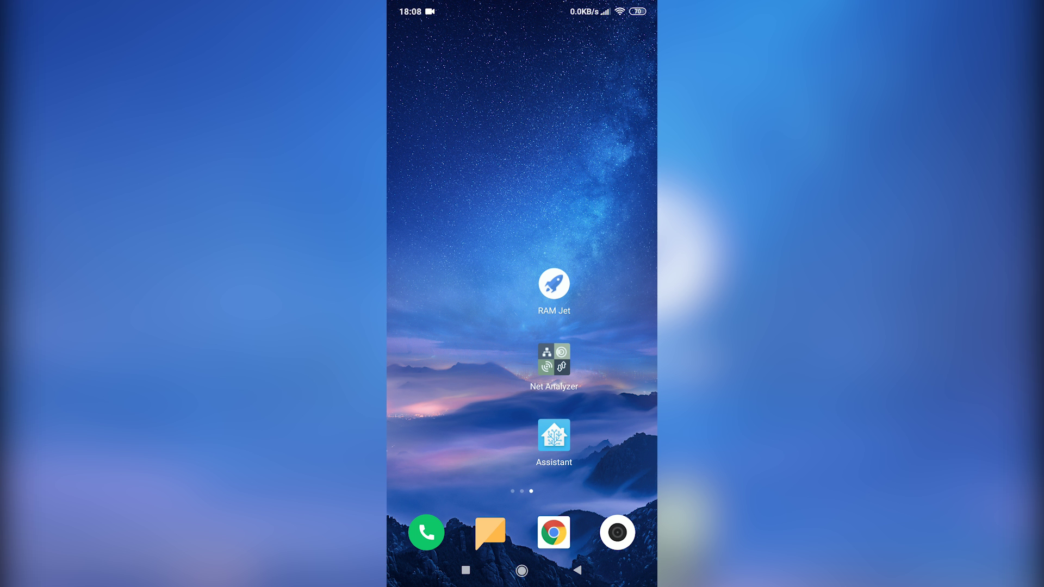
Place the Assistant shortcut below Net Analyzer, launch it, and switch the Light on
mouse_move(554, 435)
left_mouse_down()
mouse_move(550, 380)
mouse_move(528, 381)
mouse_move(566, 338)
mouse_move(548, 426)
left_mouse_up()
left_click(548, 426)
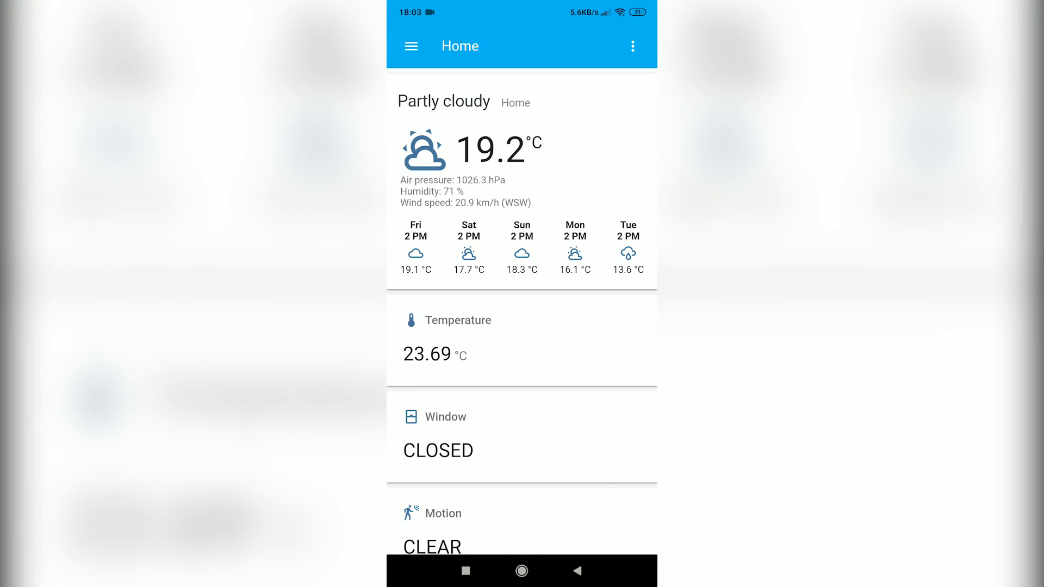
scroll(522, 530, "down", 2)
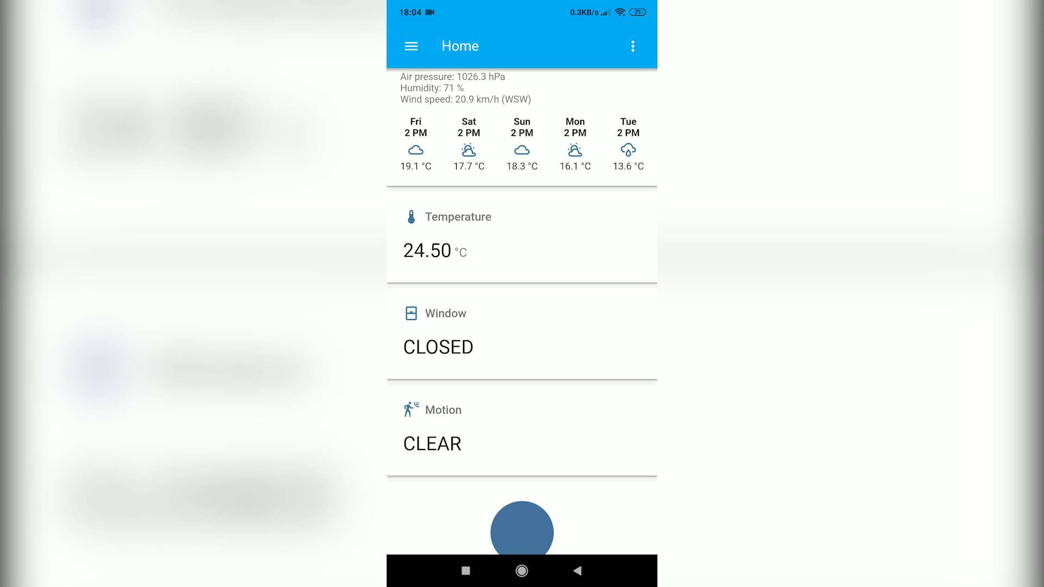
scroll(521, 529, "down", 3)
left_click(522, 396)
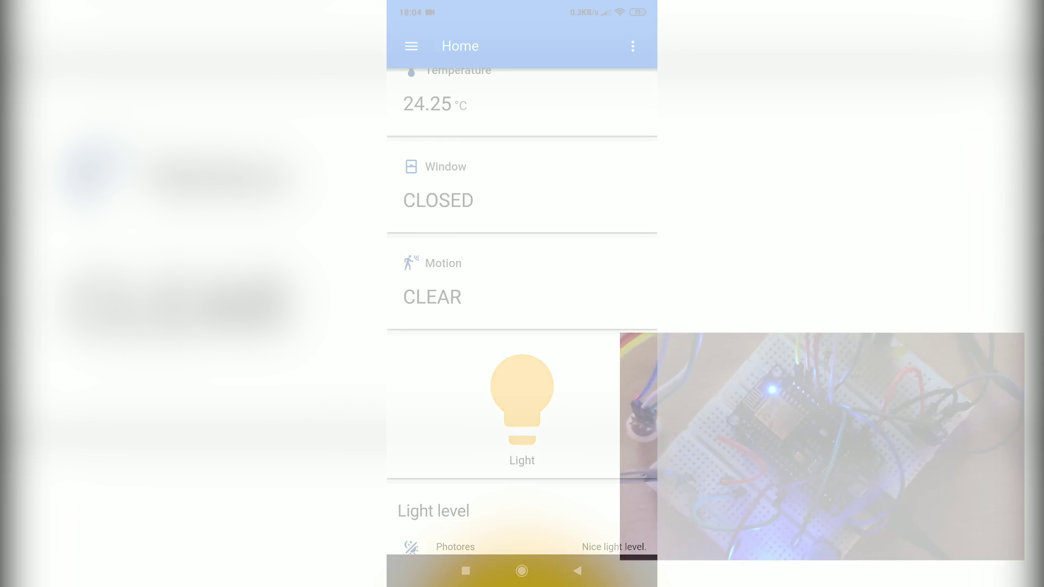